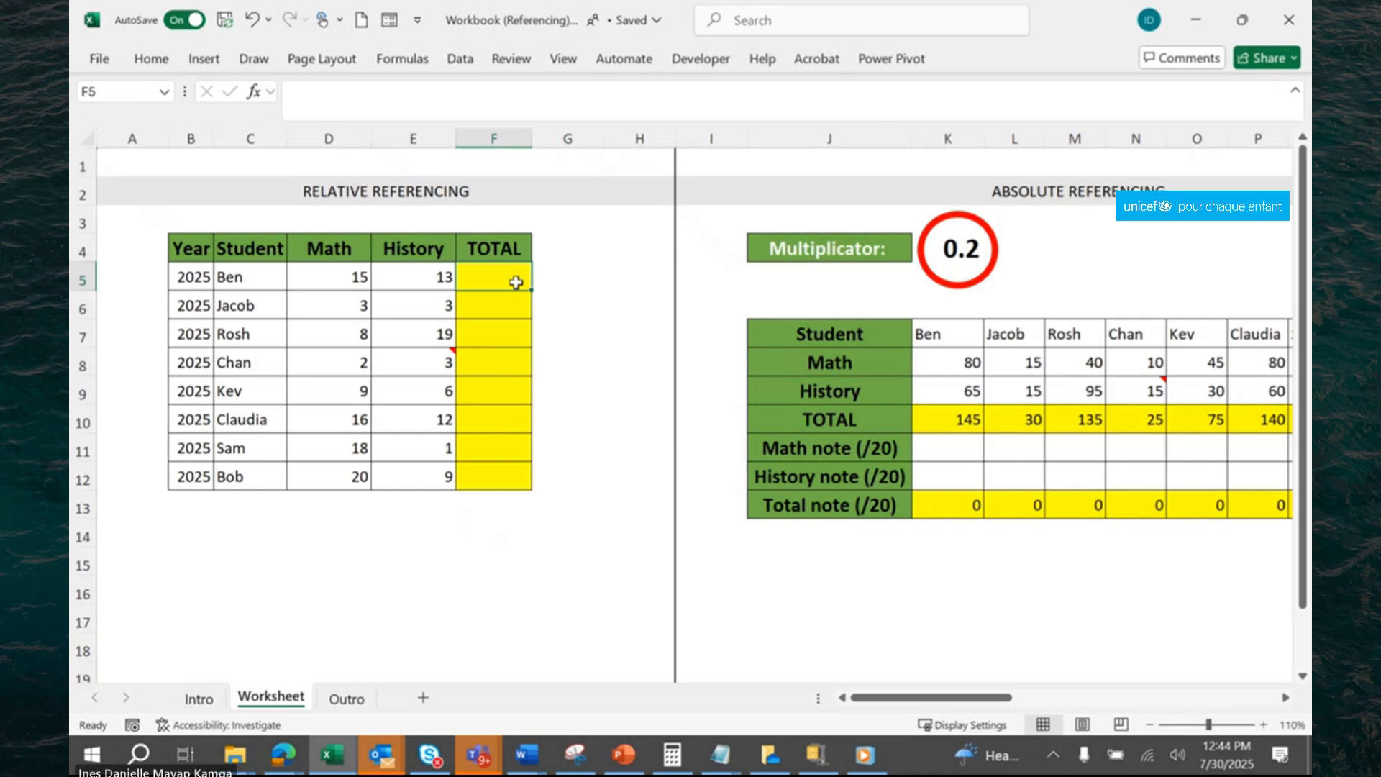
Enter the formula =D5+E5 in cell F5 to add the first student's Math and History marks.
type("=")
left_click(350, 277)
type("+")
left_click(434, 277)
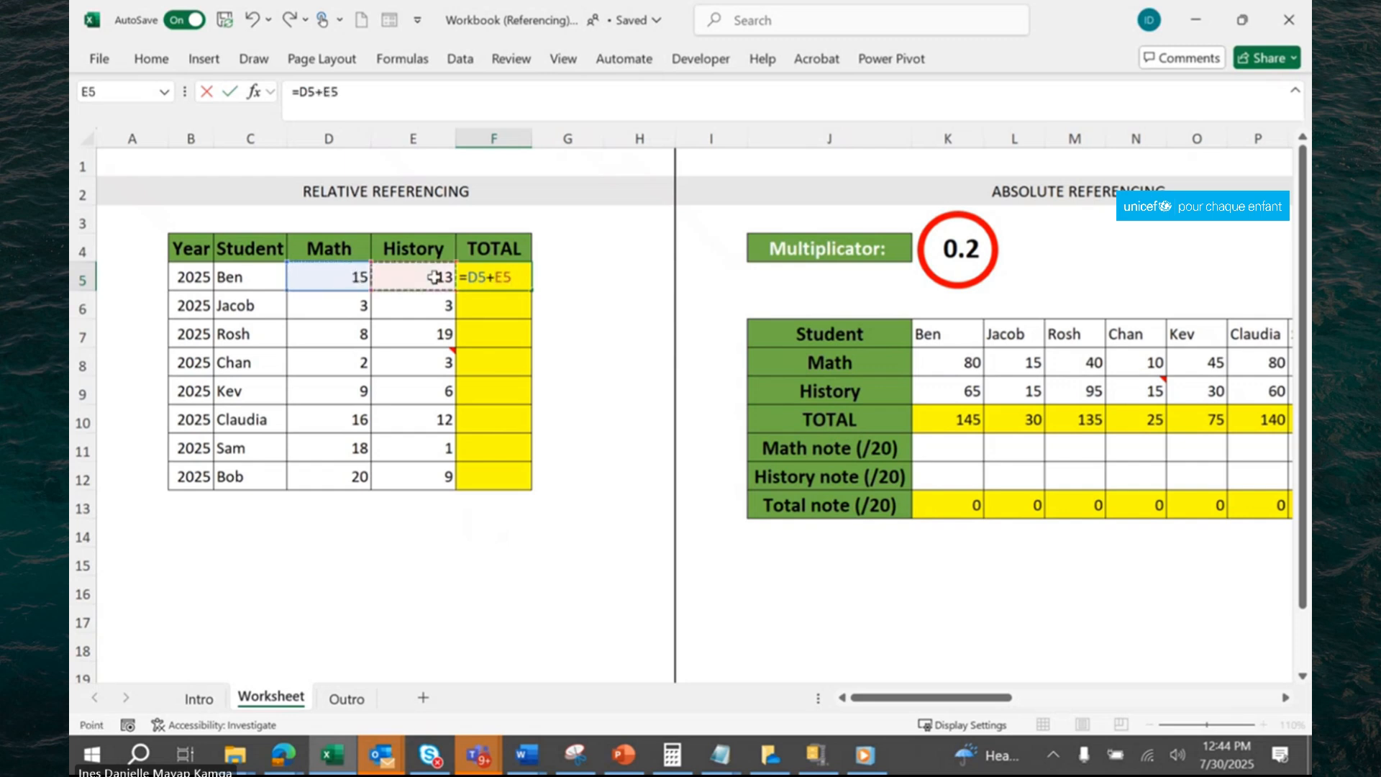
key("Return")
Fill the formula in F5 down the TOTAL column to F12.
left_click(518, 279)
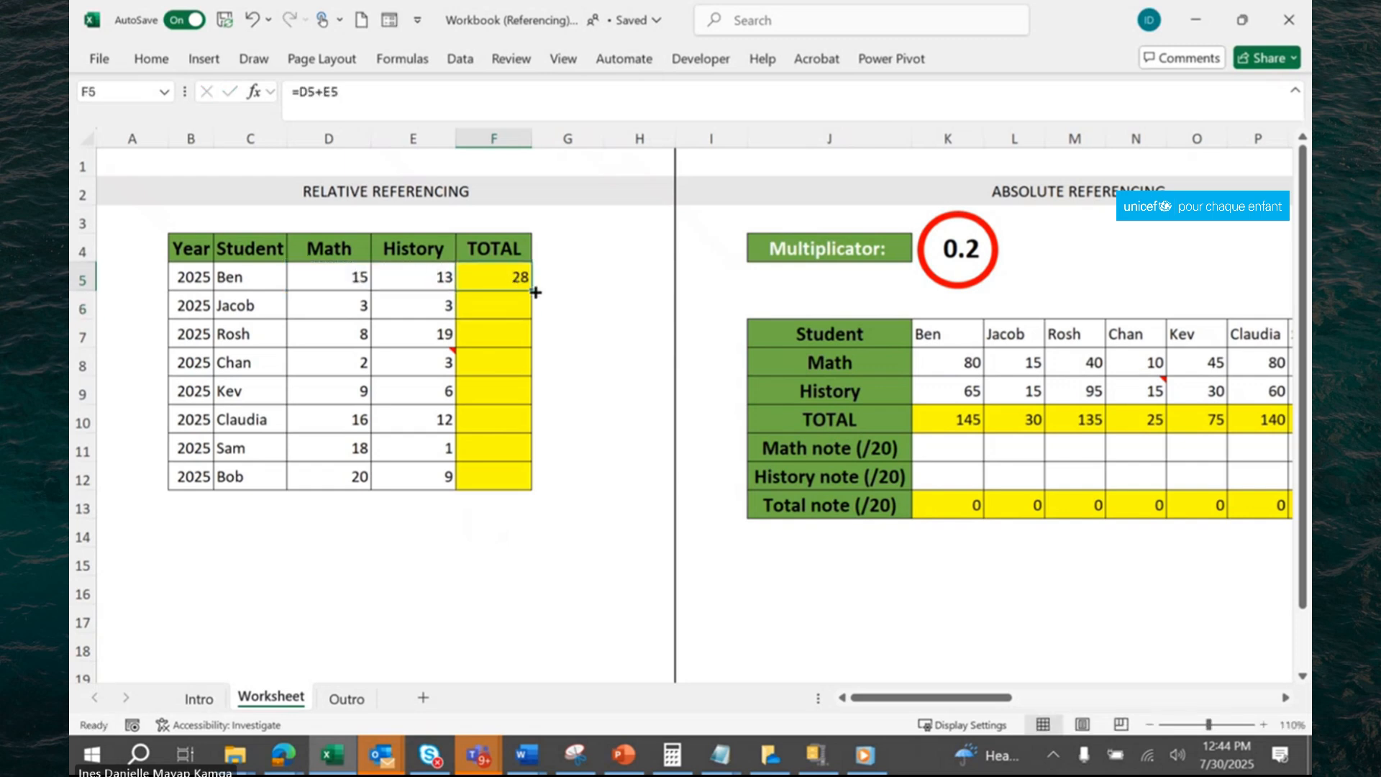
double_click(534, 293)
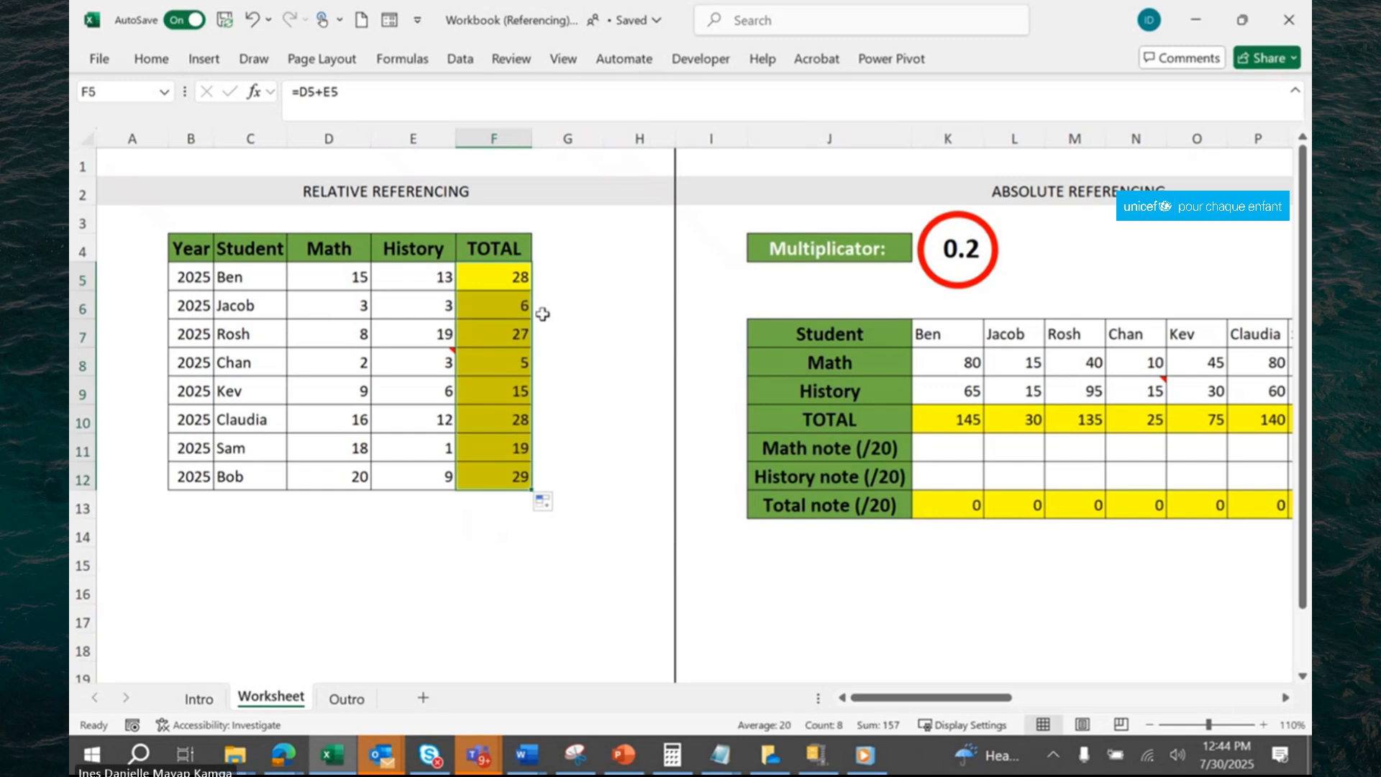
left_click(575, 325)
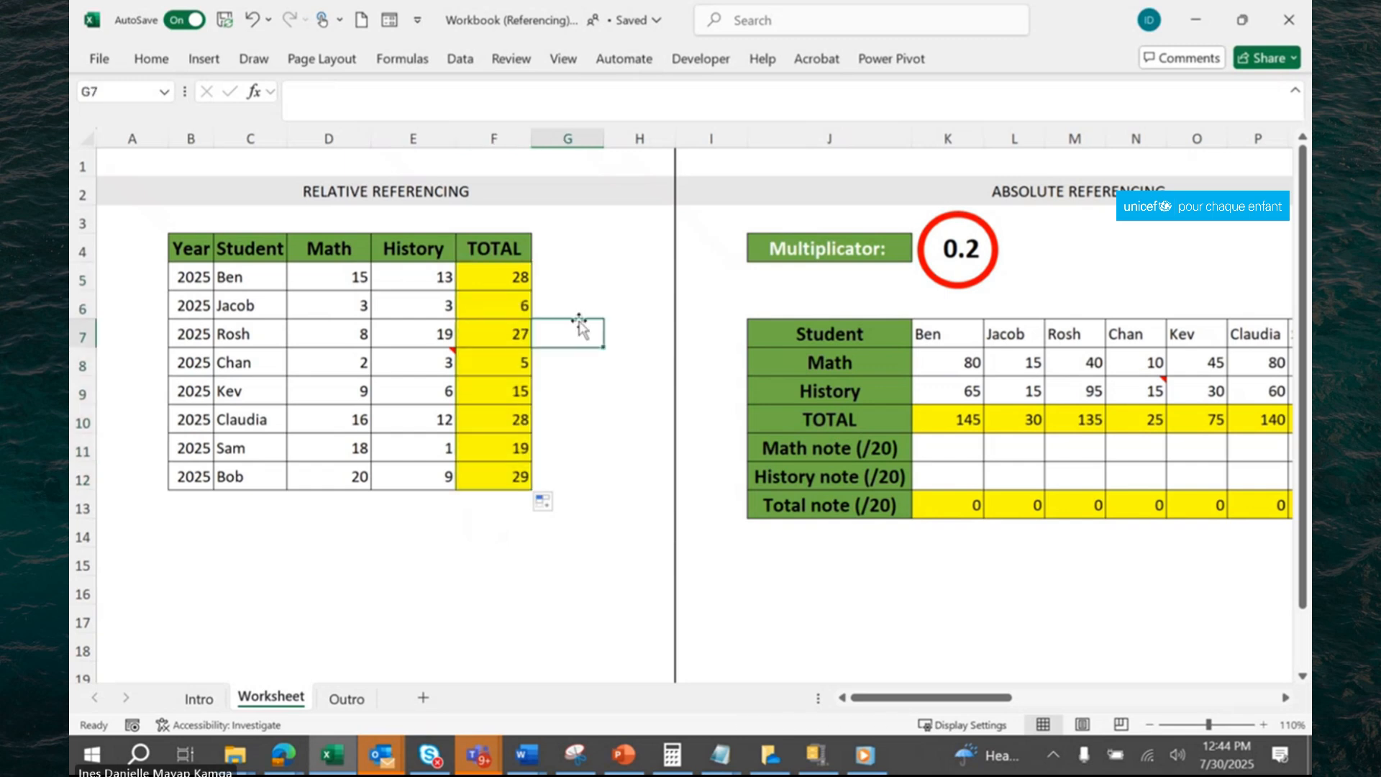
Examine the cell references in the TOTAL formulas of F5 through F9 and F12.
left_click(520, 278)
left_click(382, 104)
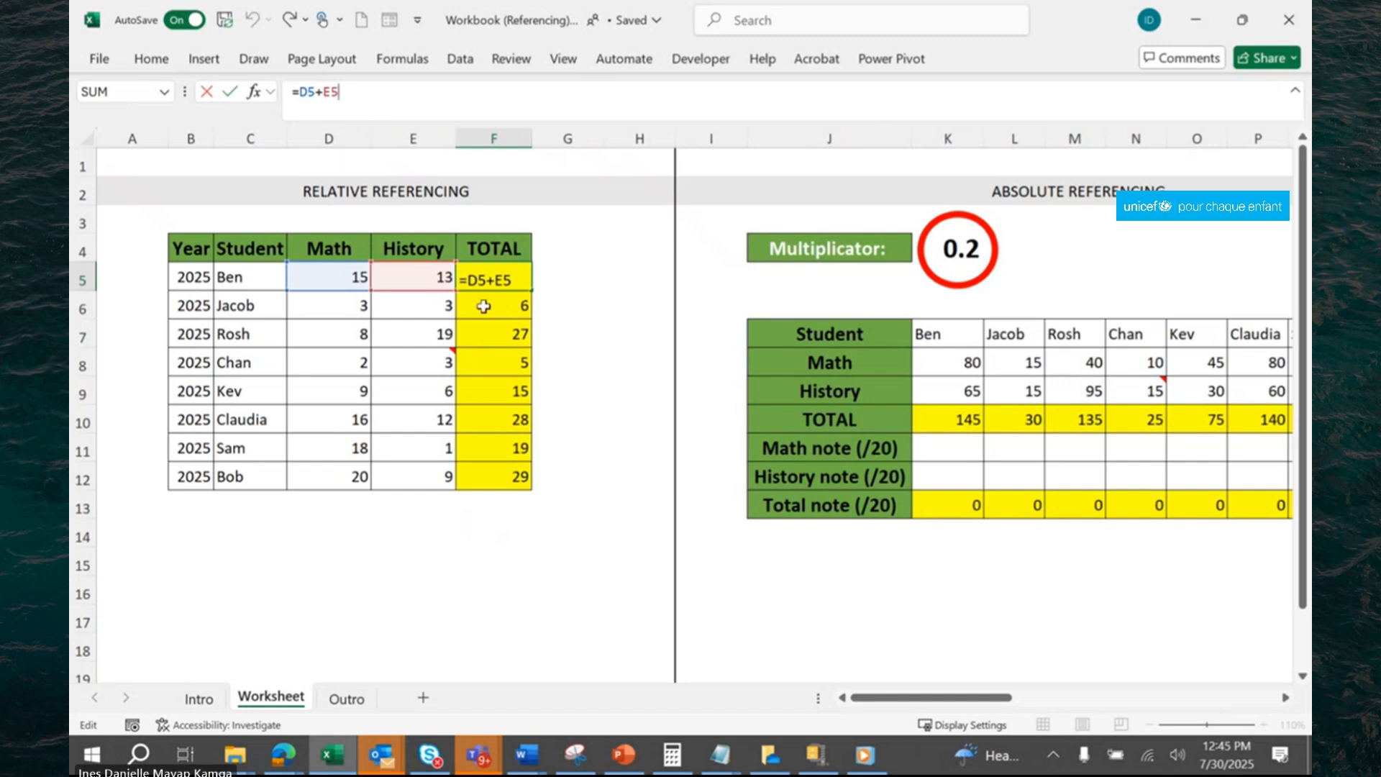
left_click(480, 301)
left_click(397, 99)
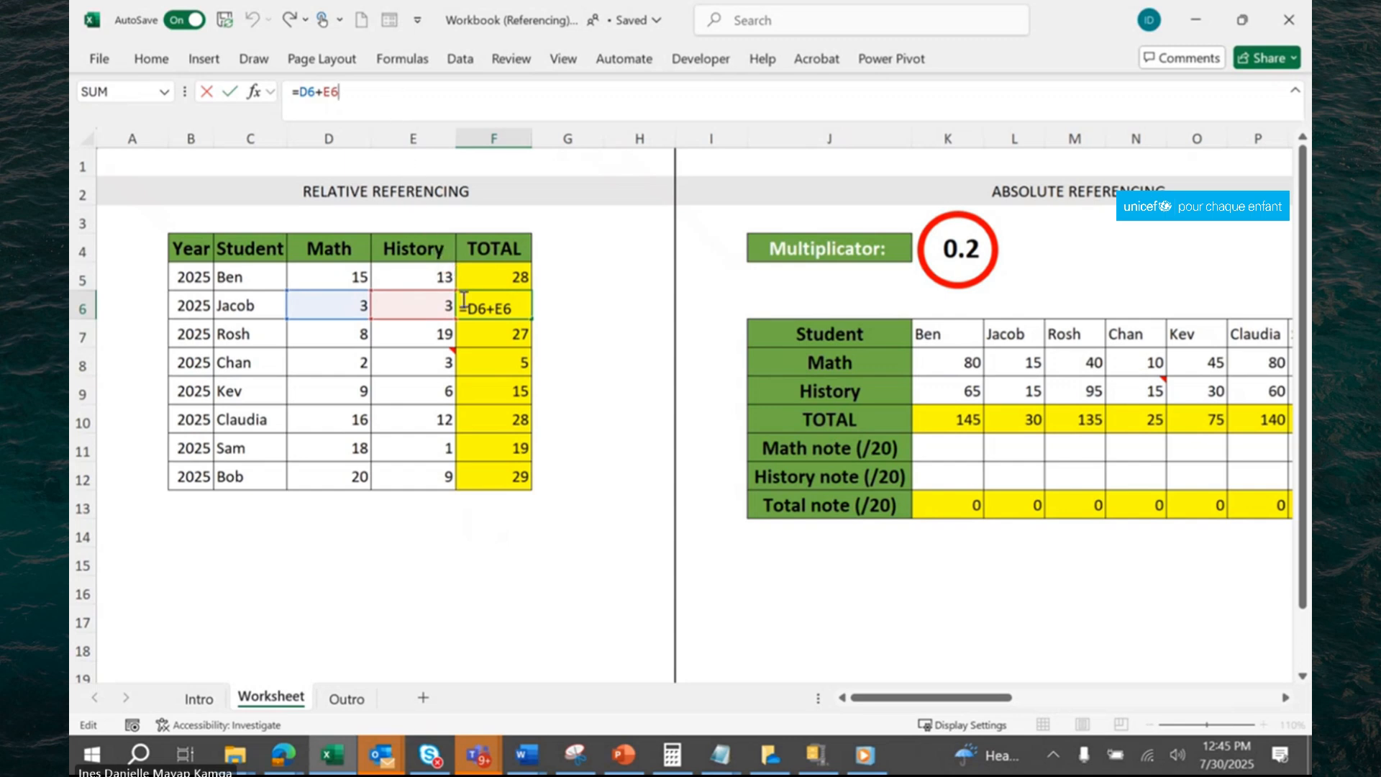
left_click(490, 341)
left_click(398, 99)
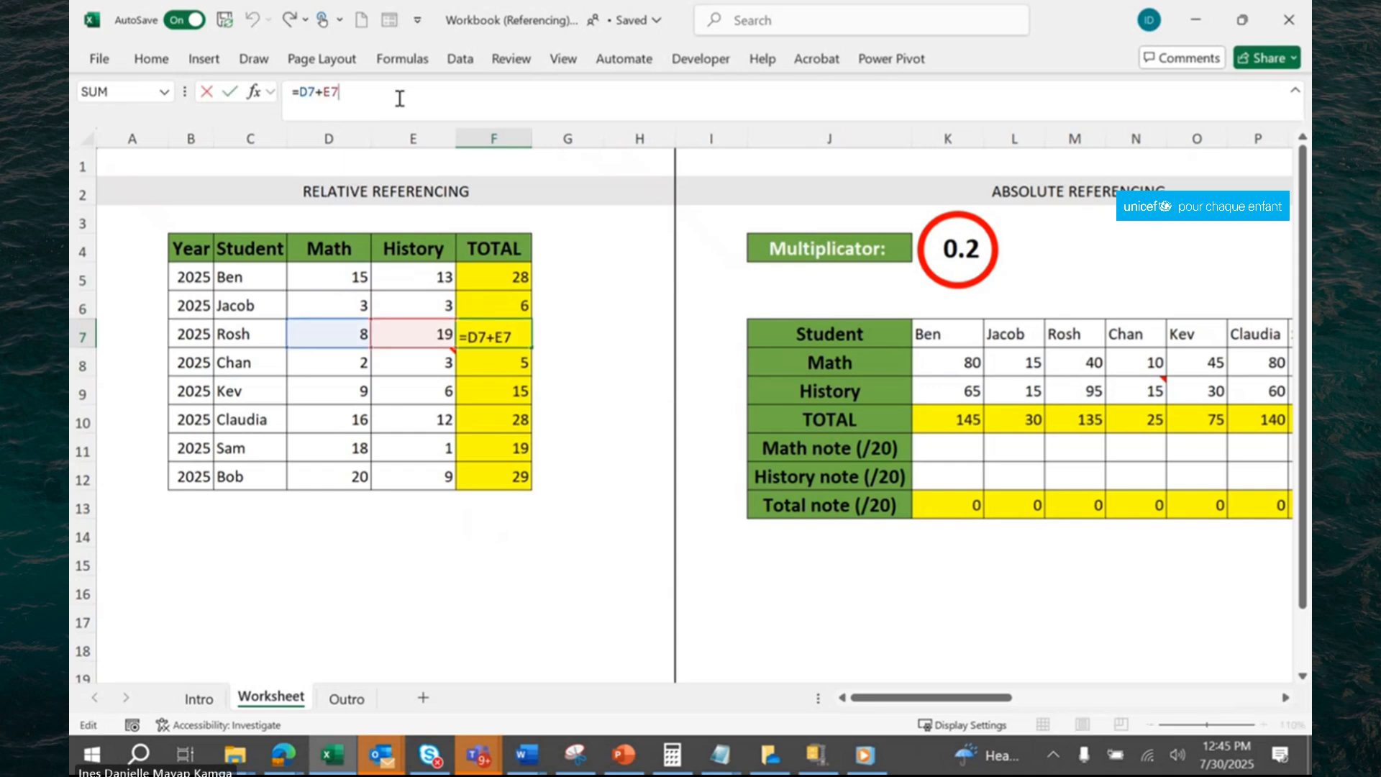
left_click(507, 364)
left_click(397, 109)
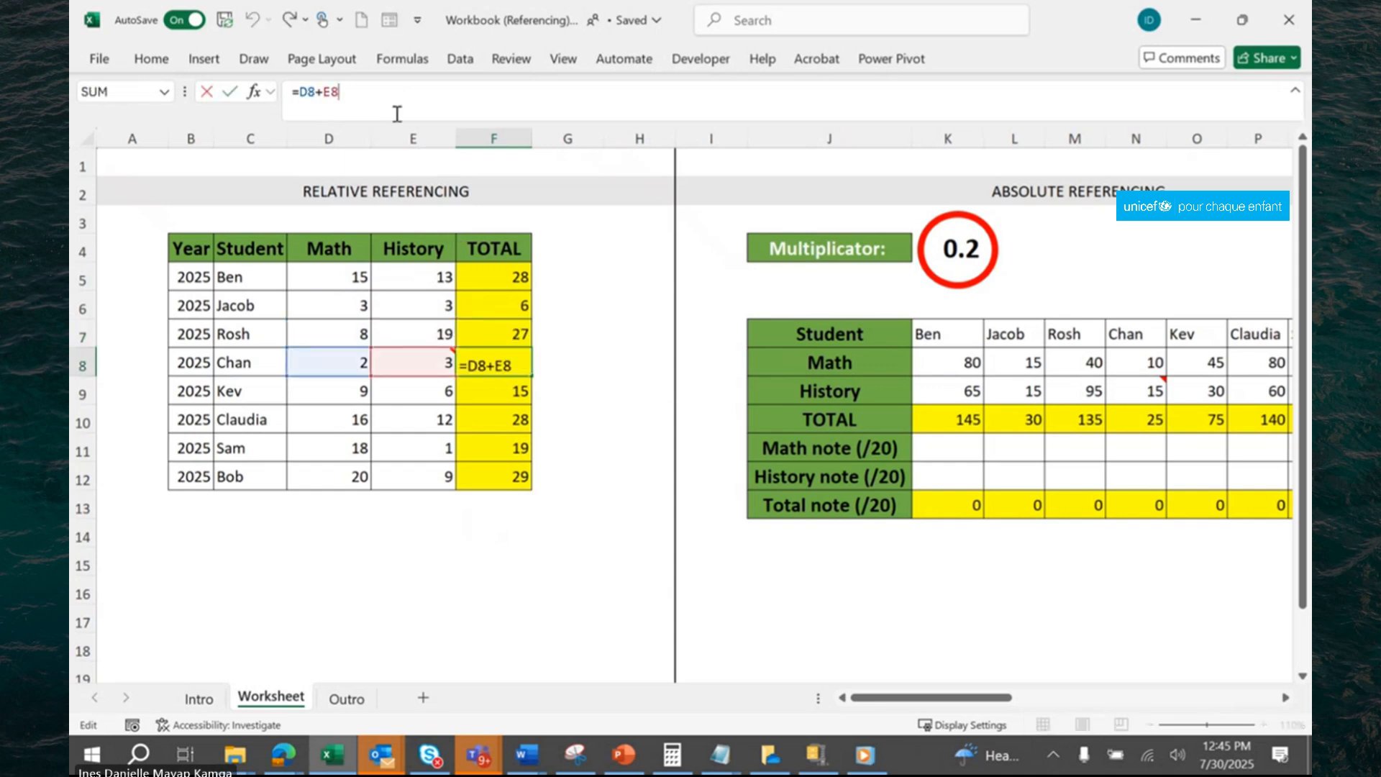
left_click(506, 388)
left_click(414, 92)
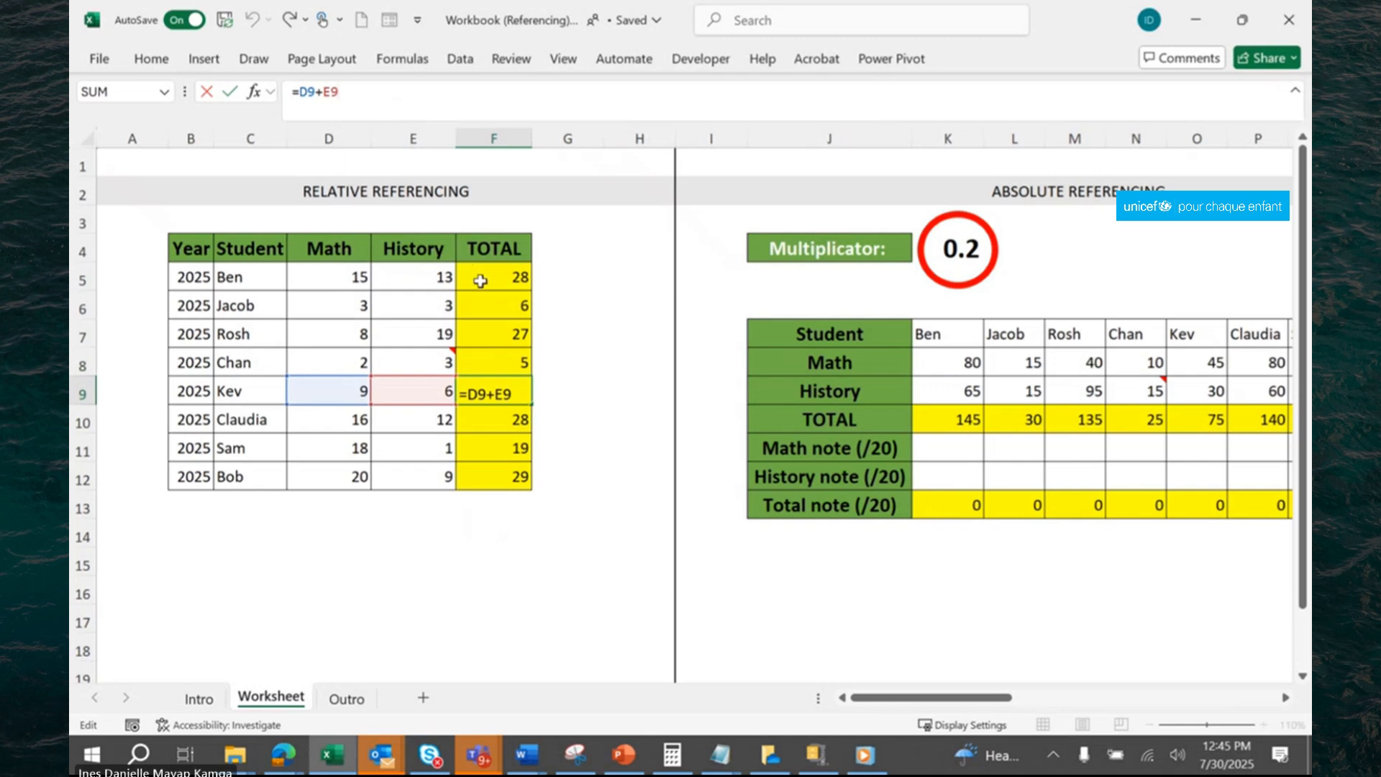
left_click(568, 365)
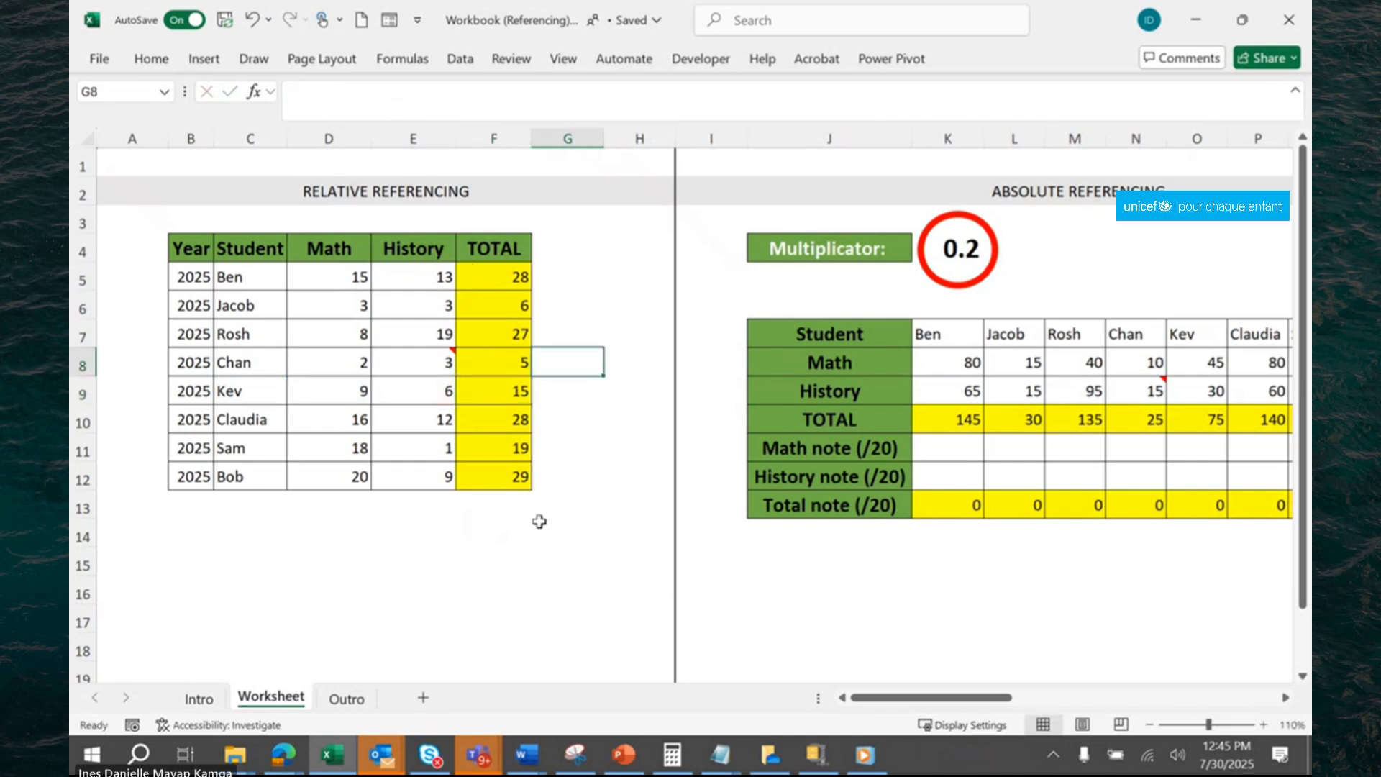
left_click(511, 487)
left_click(363, 82)
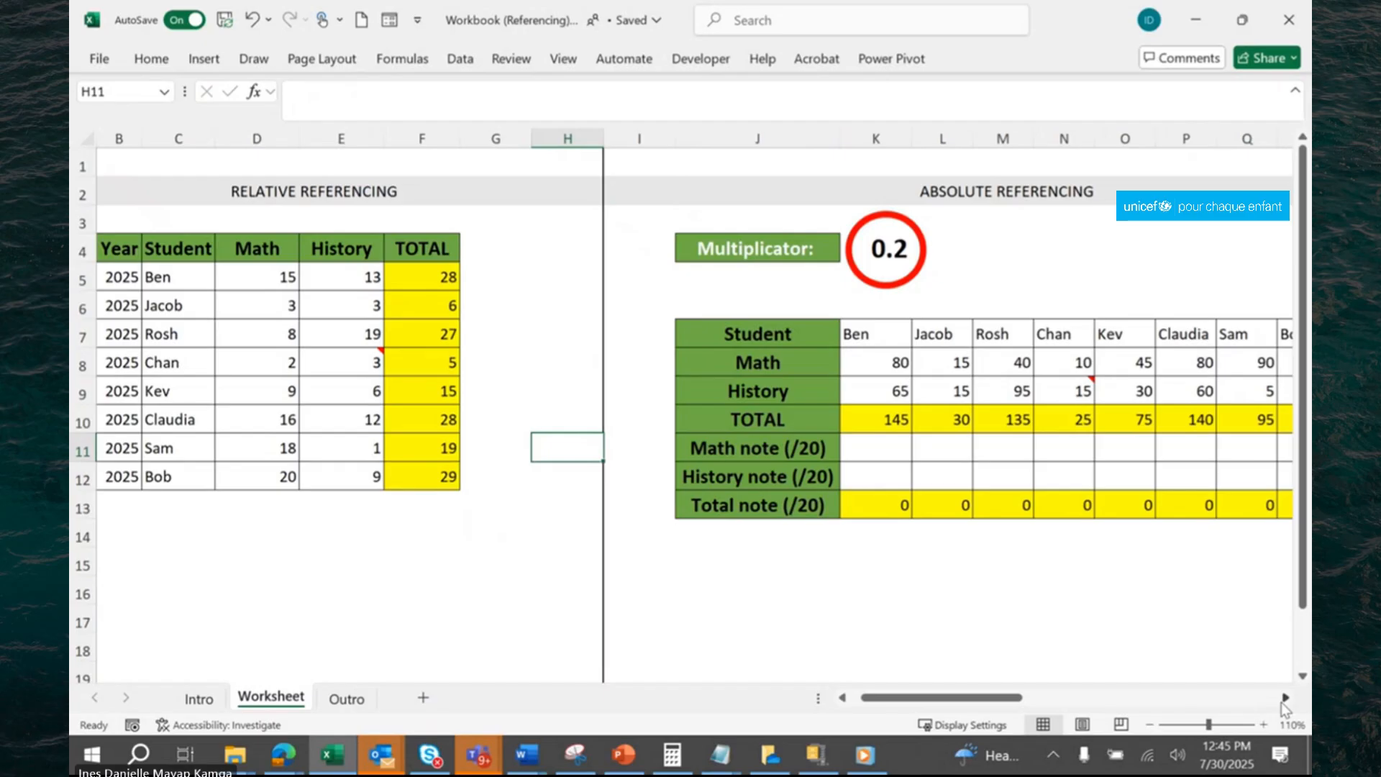
Enter the formula =K8*K4 in cell K11 of the Absolute Referencing table to calculate the first Math note.
left_click(1284, 697)
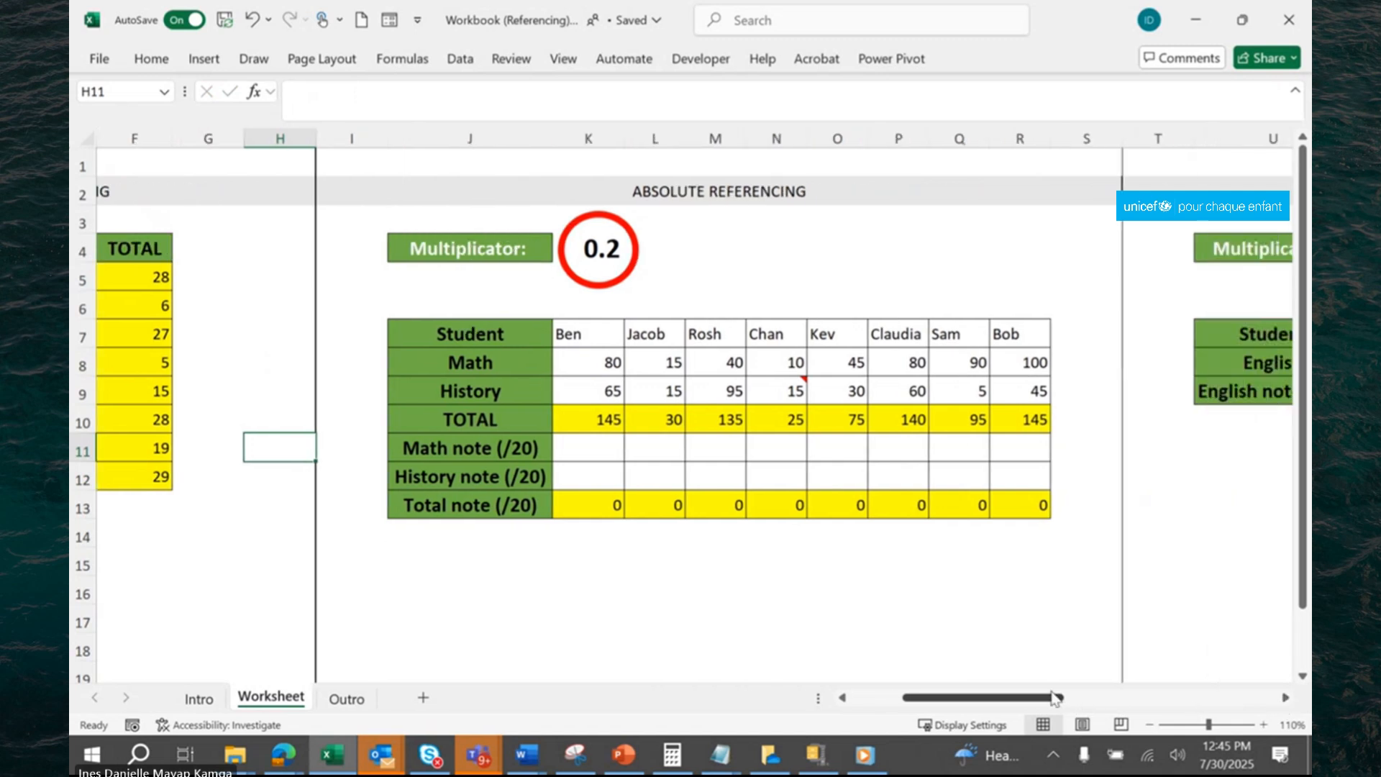
left_click(595, 448)
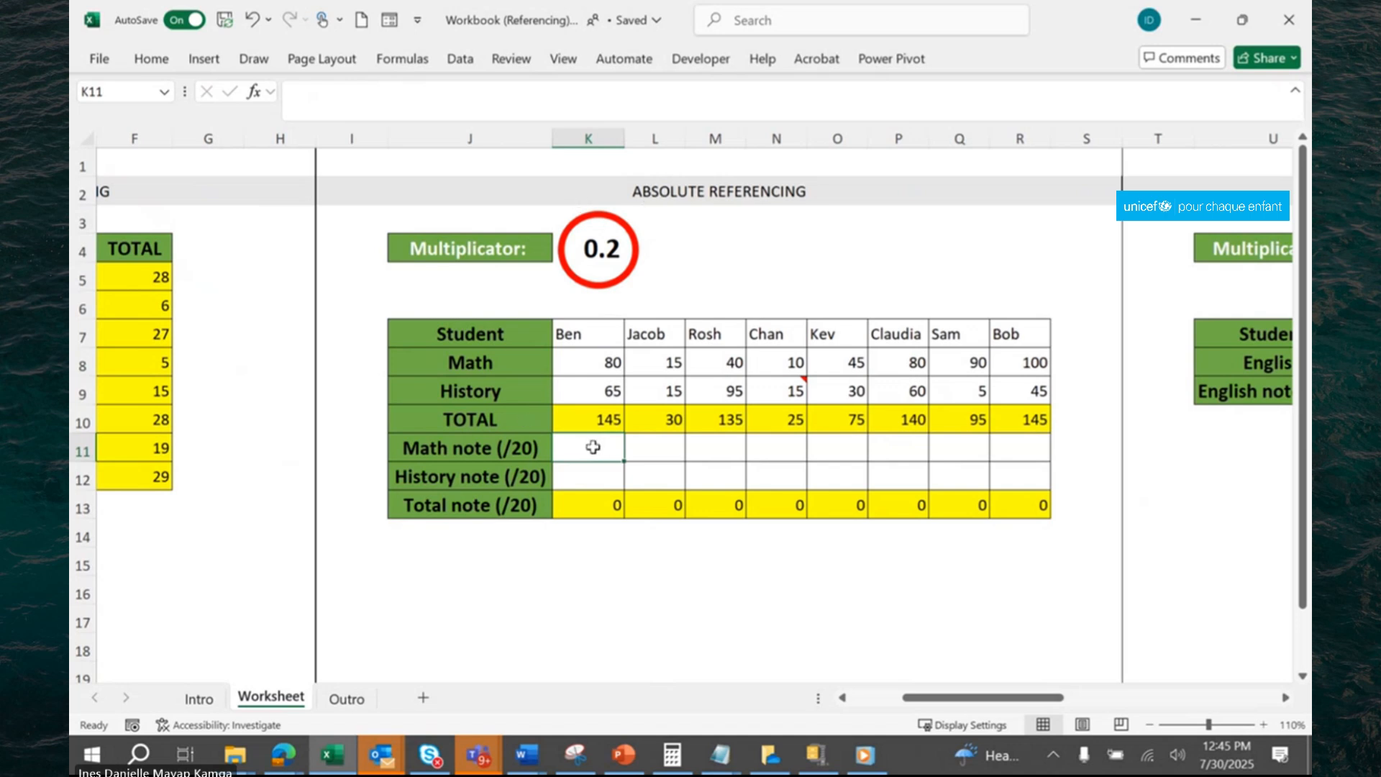
type("=")
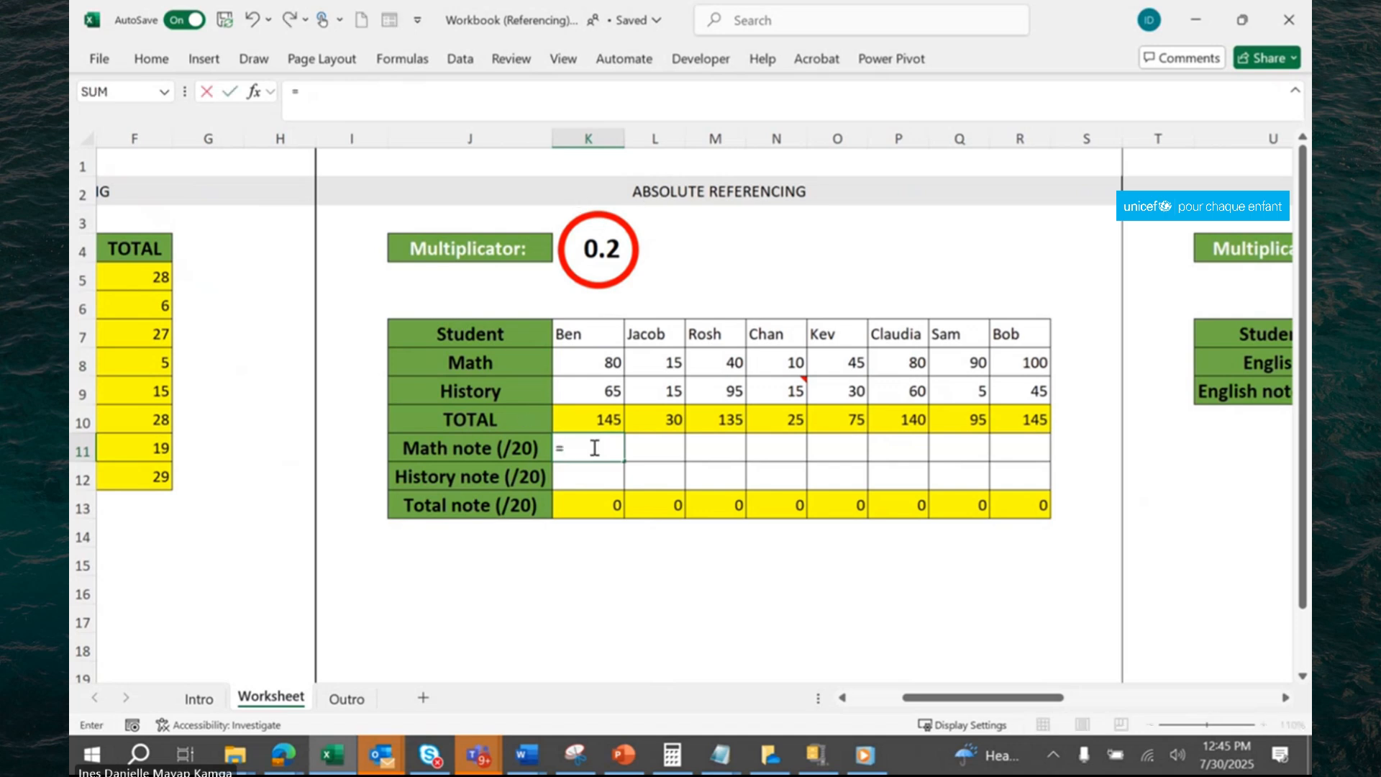
left_click(606, 361)
type("*")
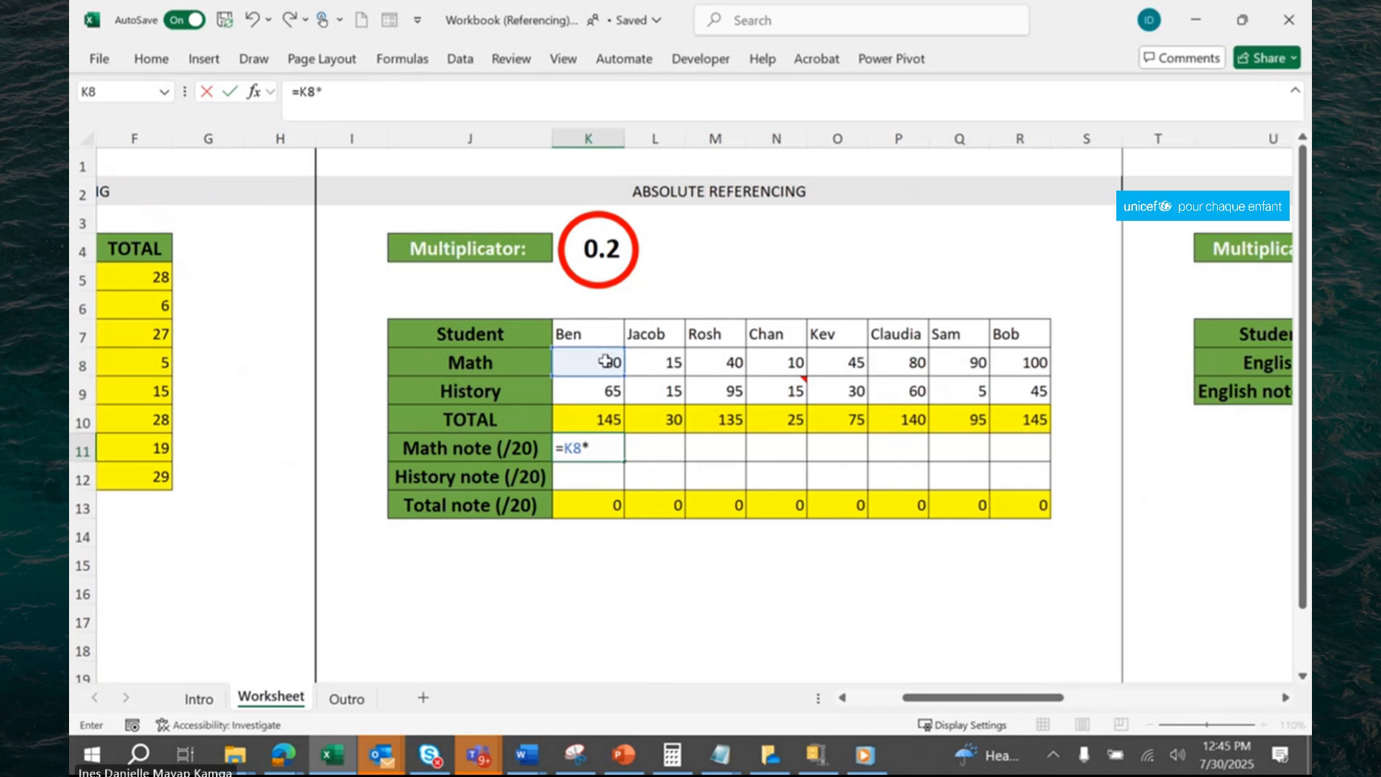
left_click(603, 249)
key("Return")
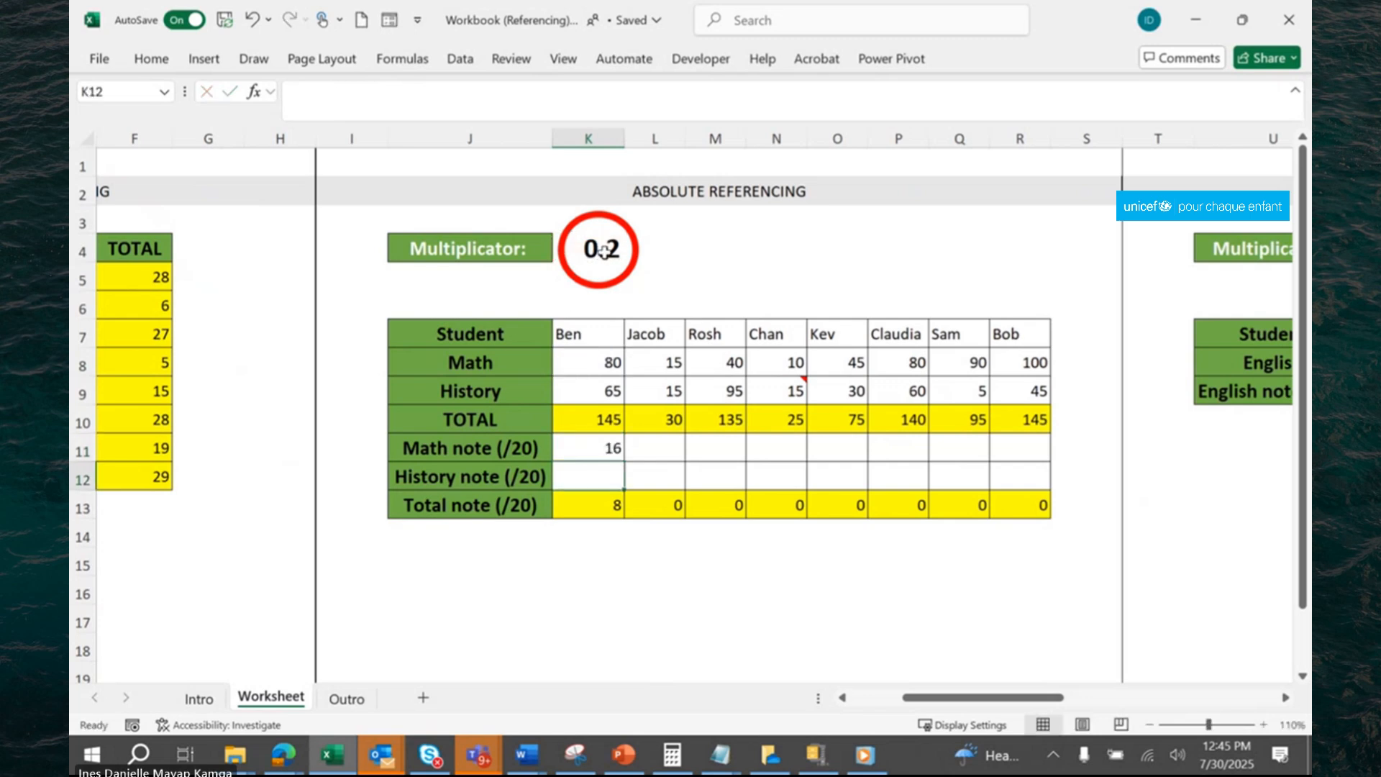
Fill the relative-reference formula in K11 across the Math and History note rows, covering K11:R12.
left_click(613, 449)
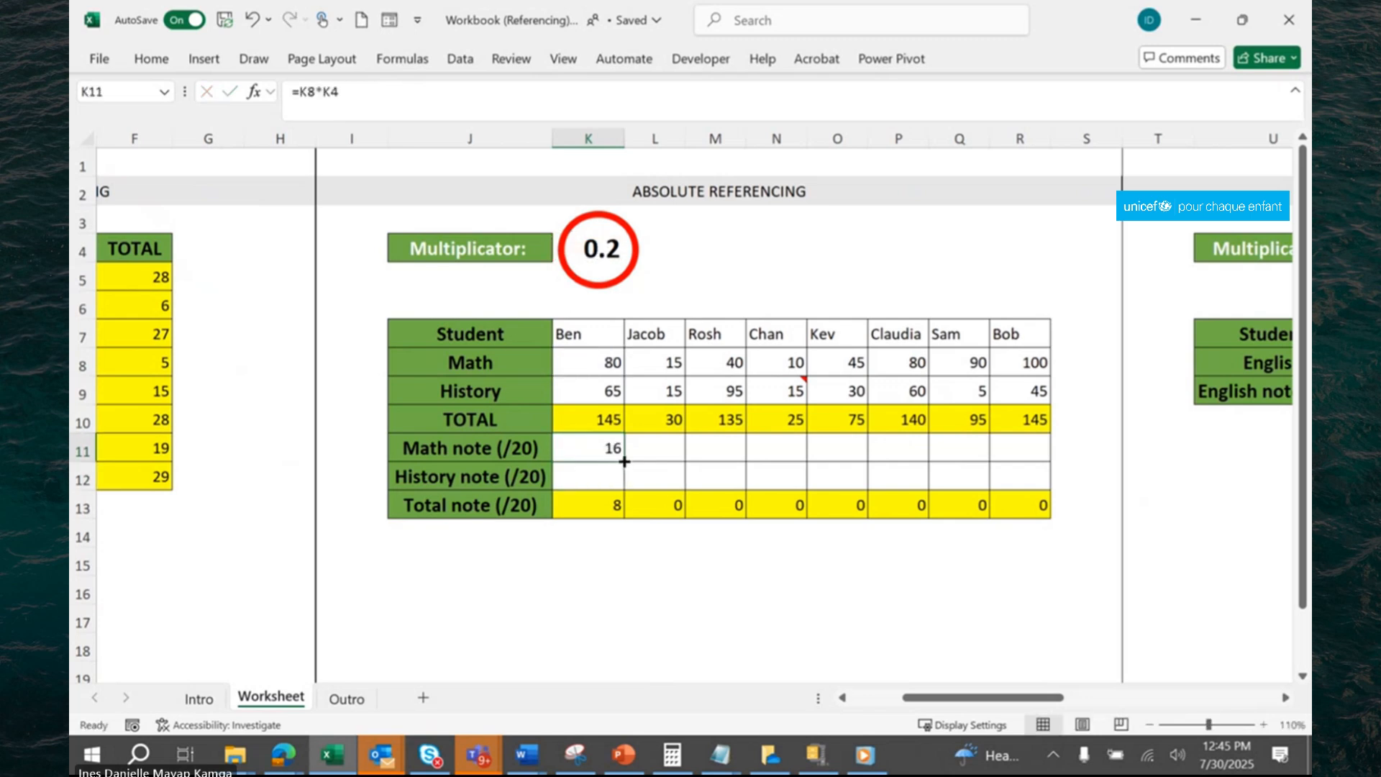
left_click_drag(625, 461, 1029, 482)
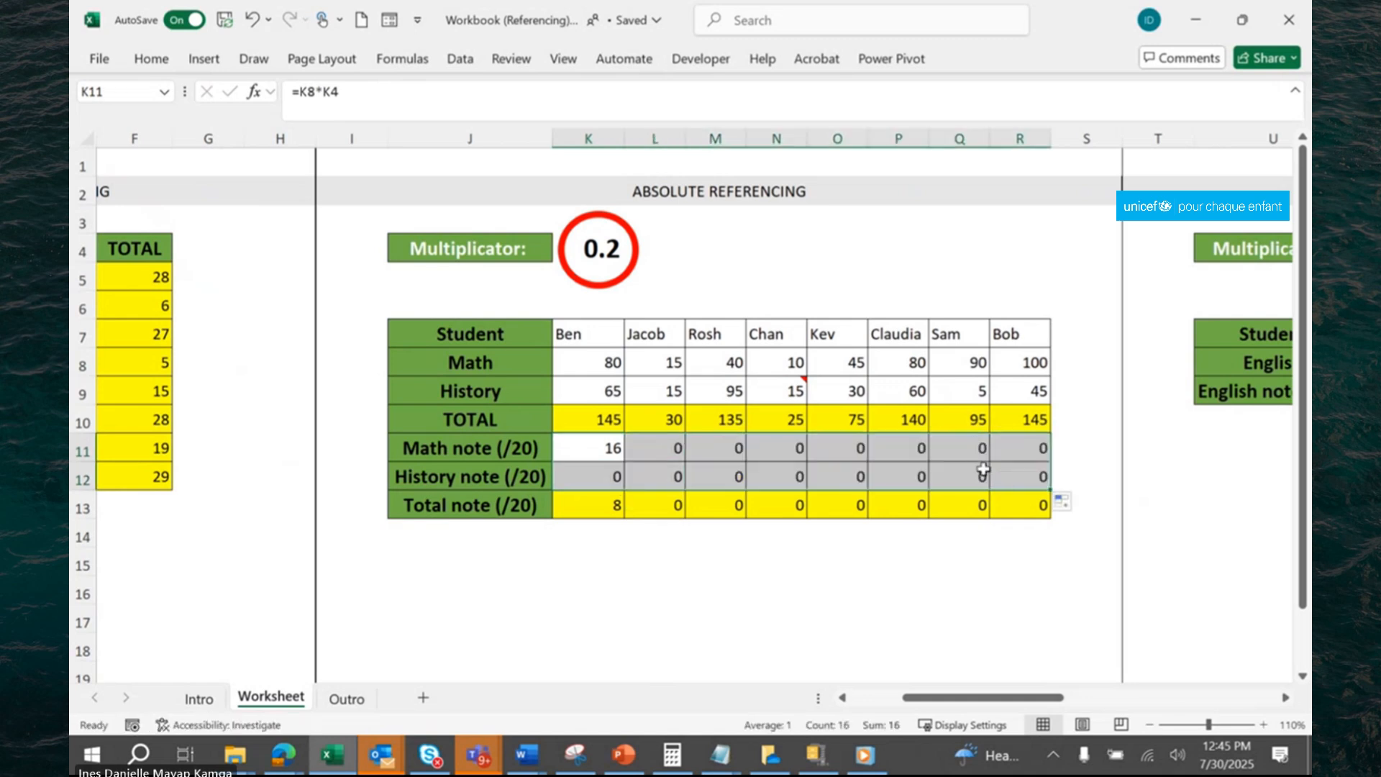
left_click(984, 470)
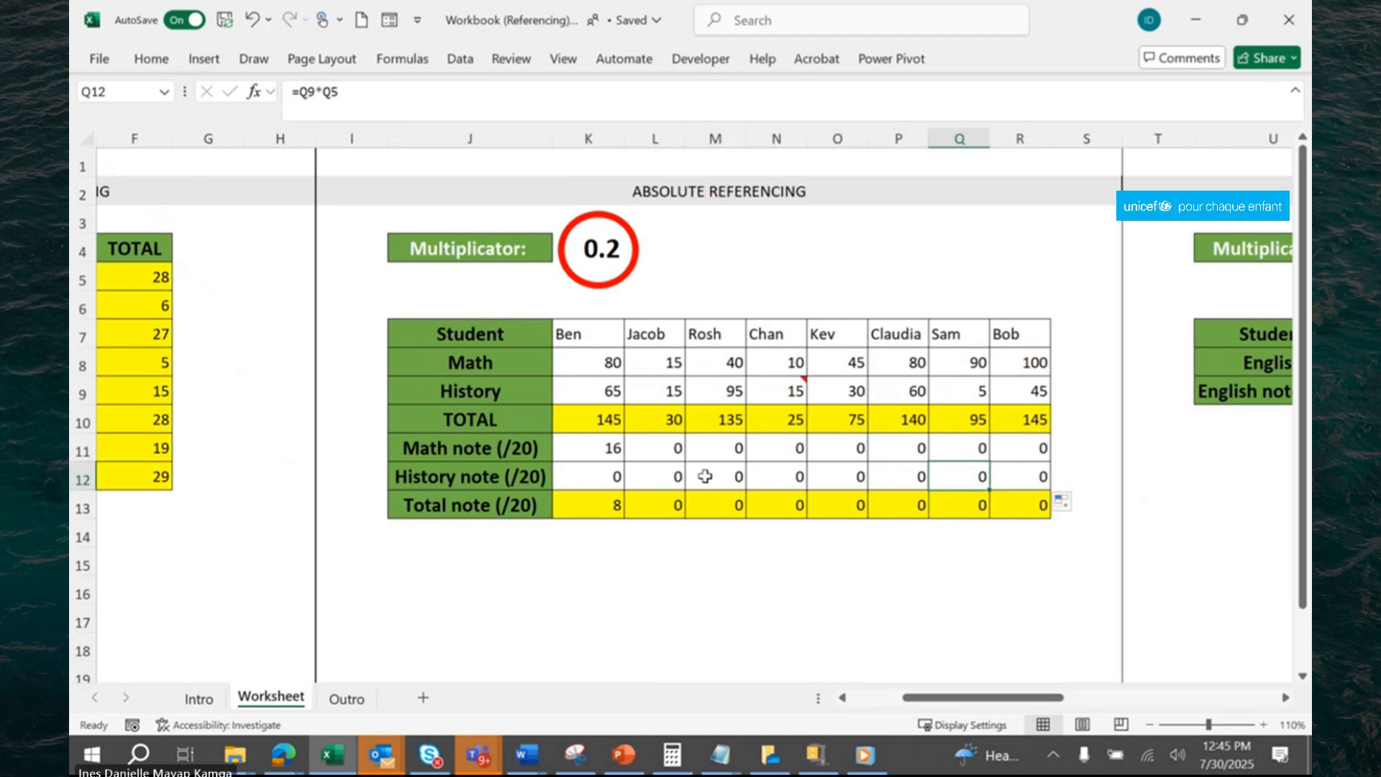
Examine how the multiplicator reference shifts in the copied formulas of M11, O11, R12 and L12.
left_click(736, 450)
left_click(502, 114)
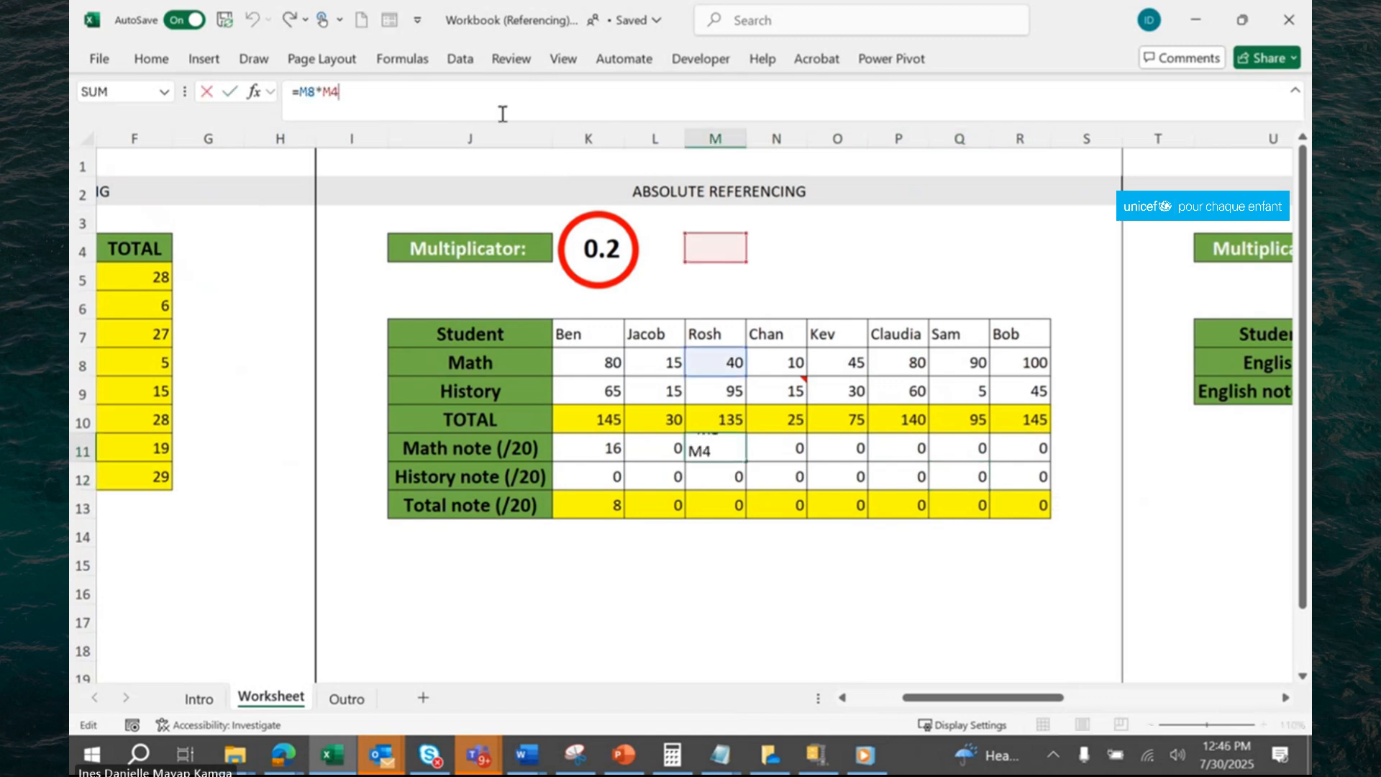
left_click_drag(838, 448, 872, 446)
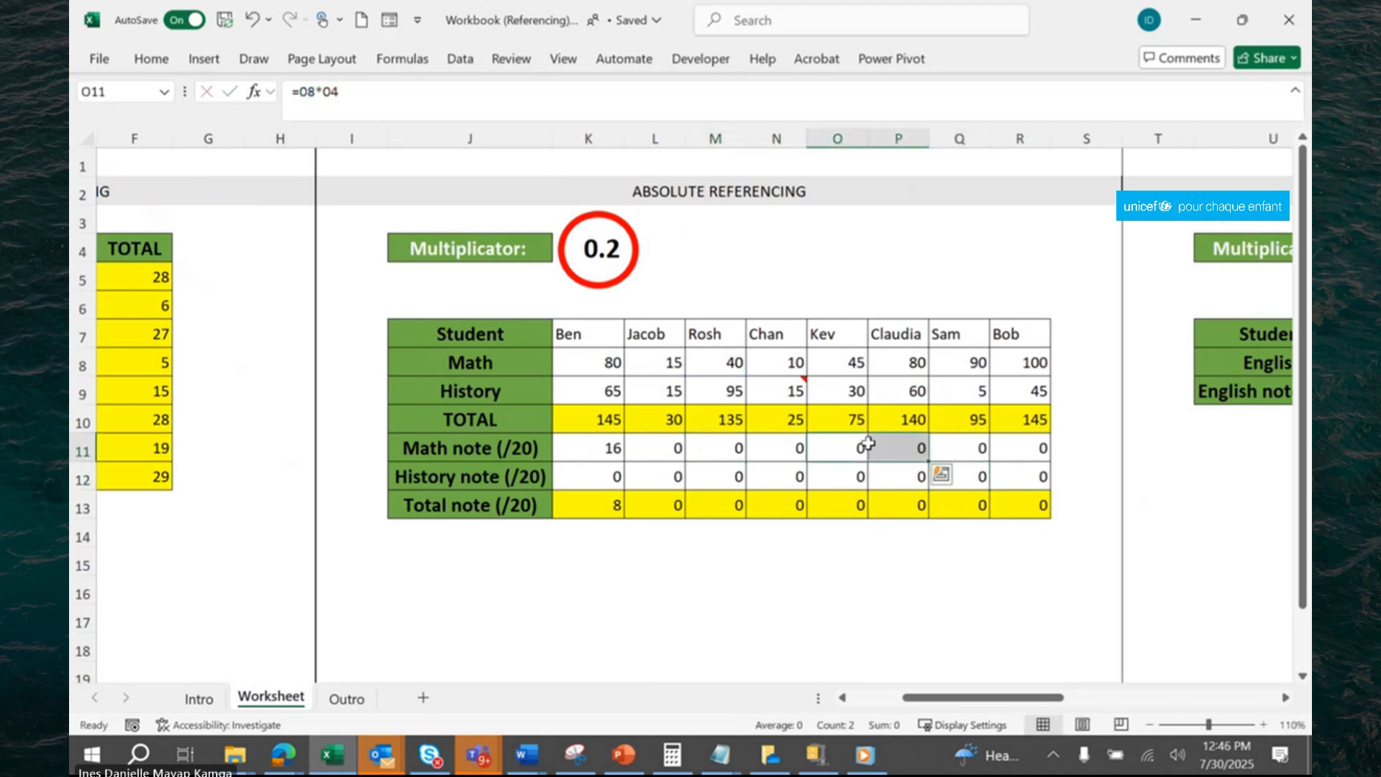
left_click(348, 94)
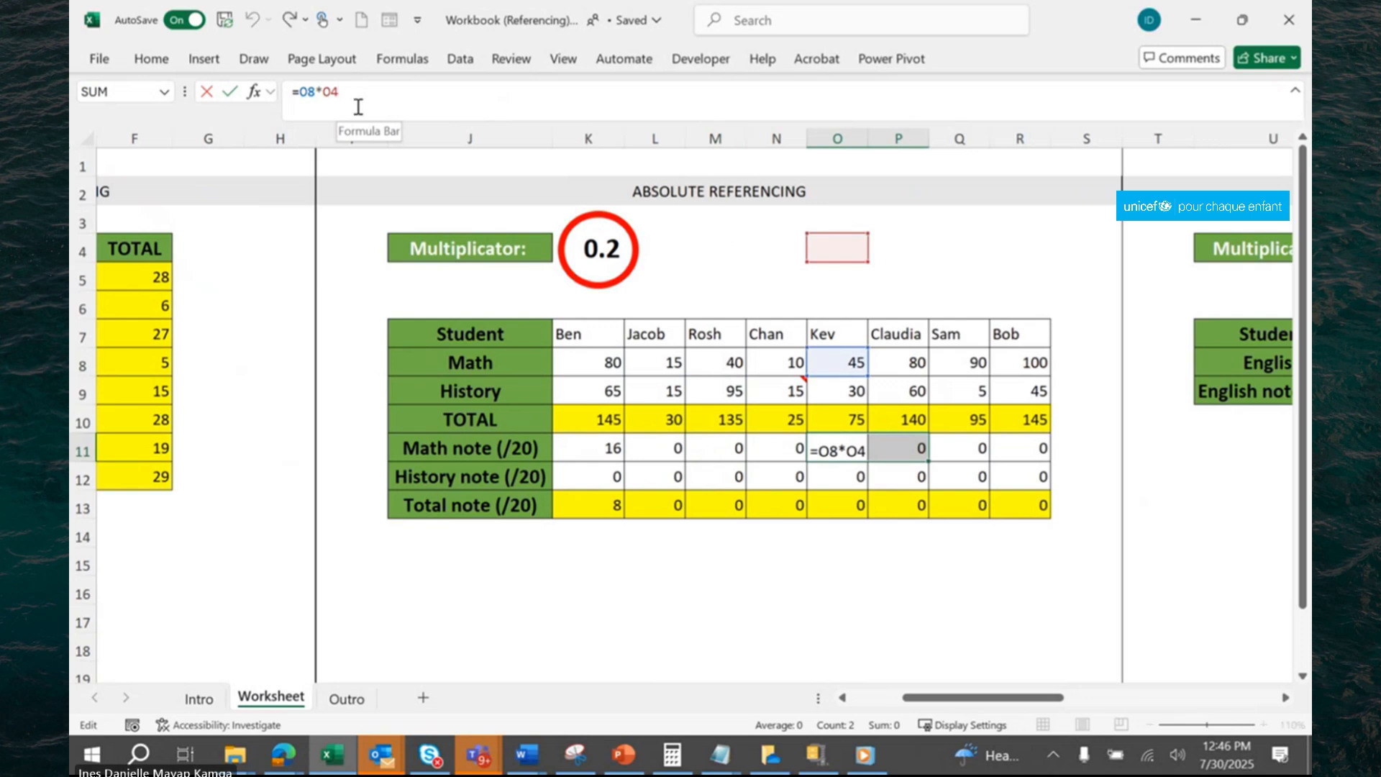
left_click(1017, 476)
left_click(417, 100)
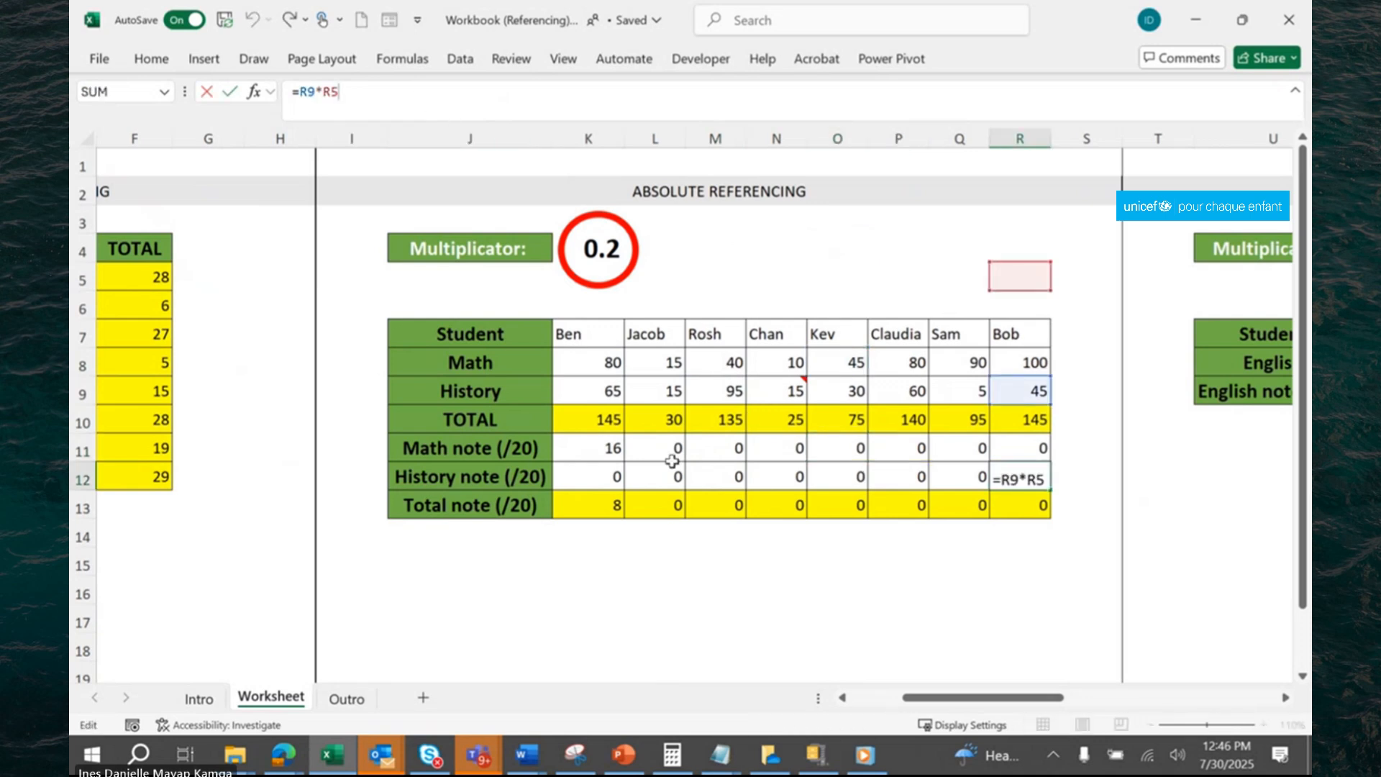
left_click(663, 471)
left_click(412, 94)
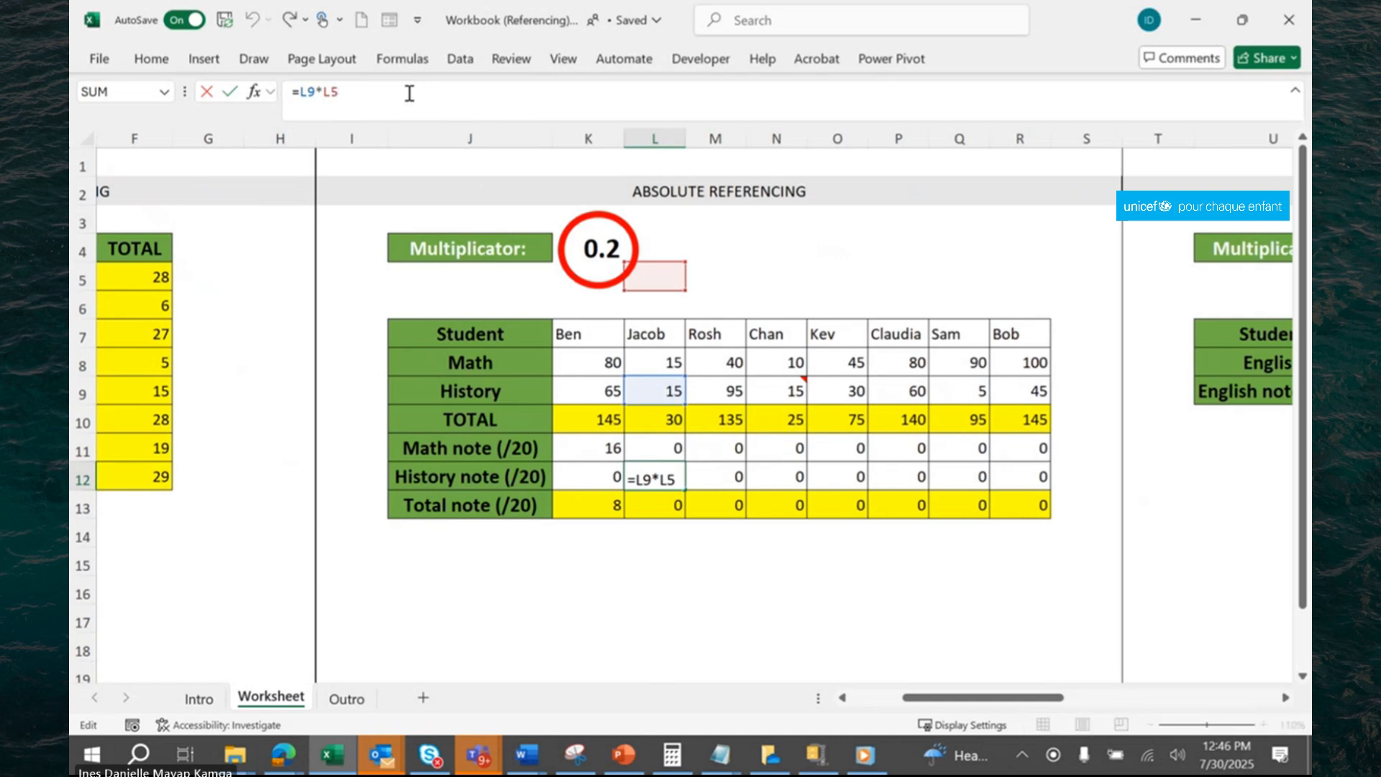
left_click(722, 449)
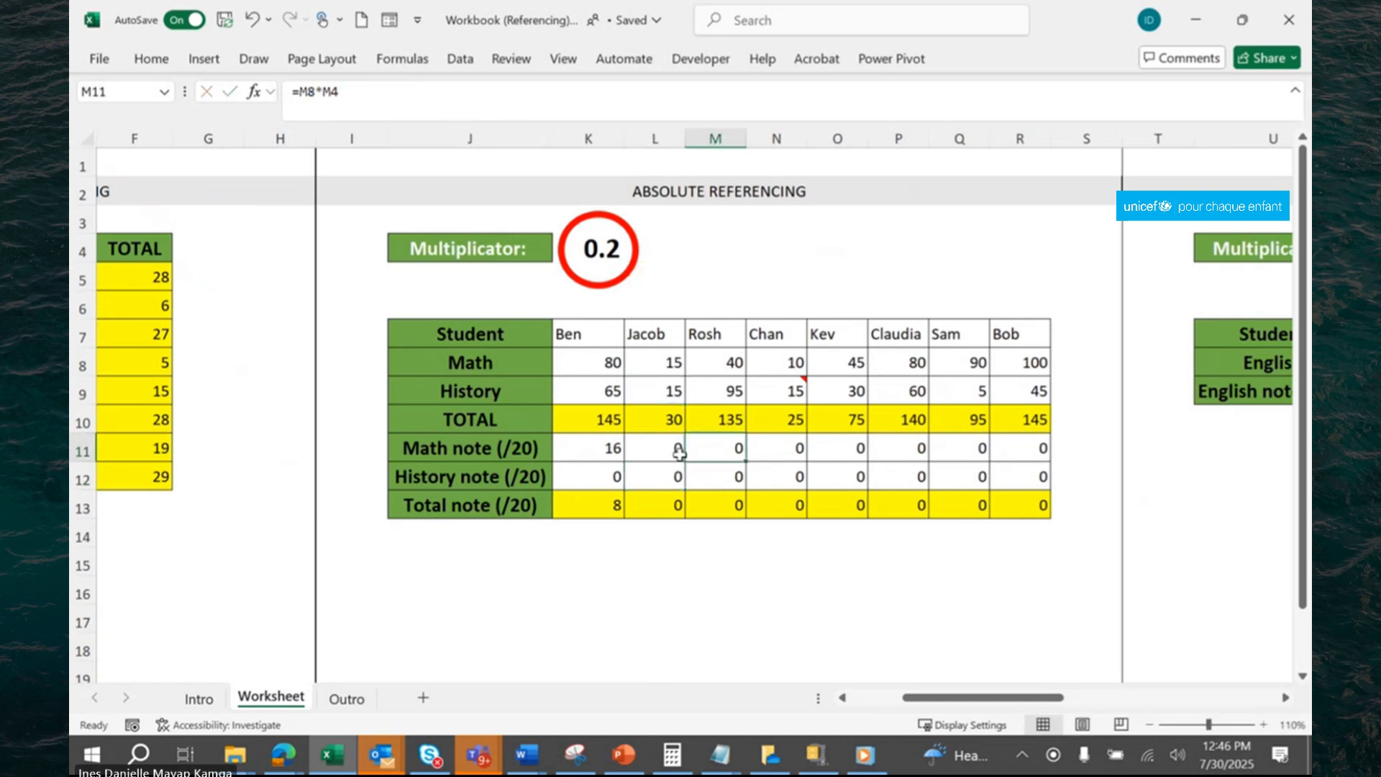
Make the multiplicator reference absolute in K11 so the formula reads =K8*$K$4.
left_click(616, 449)
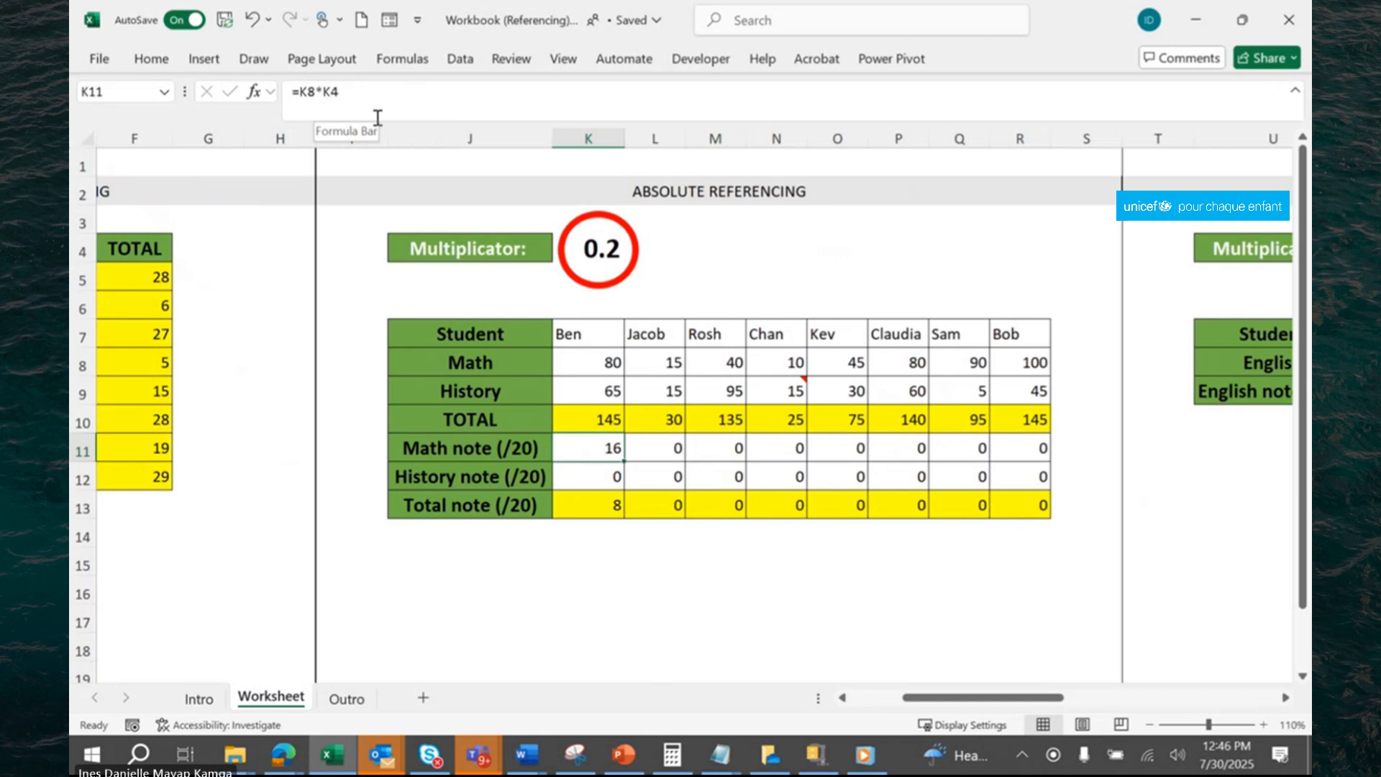
left_click(326, 92)
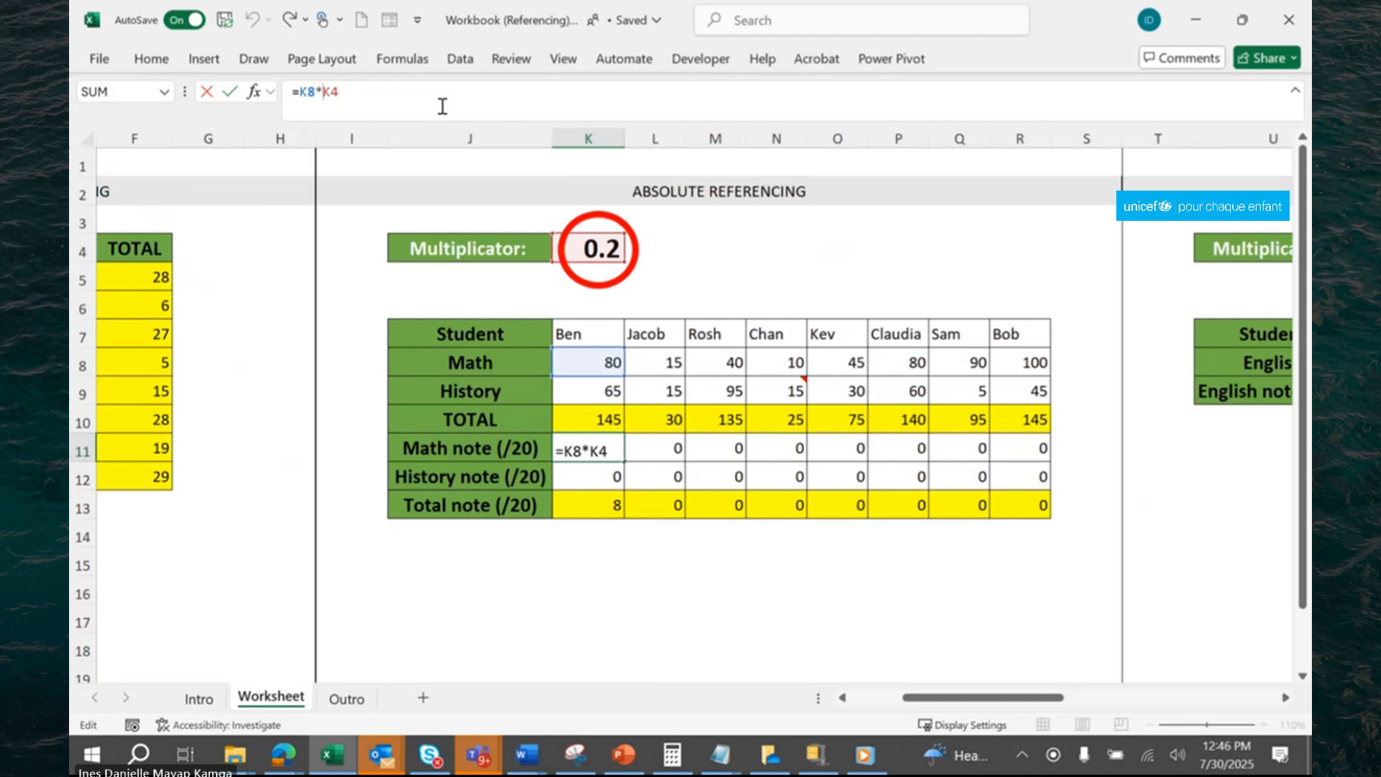
type("$K$")
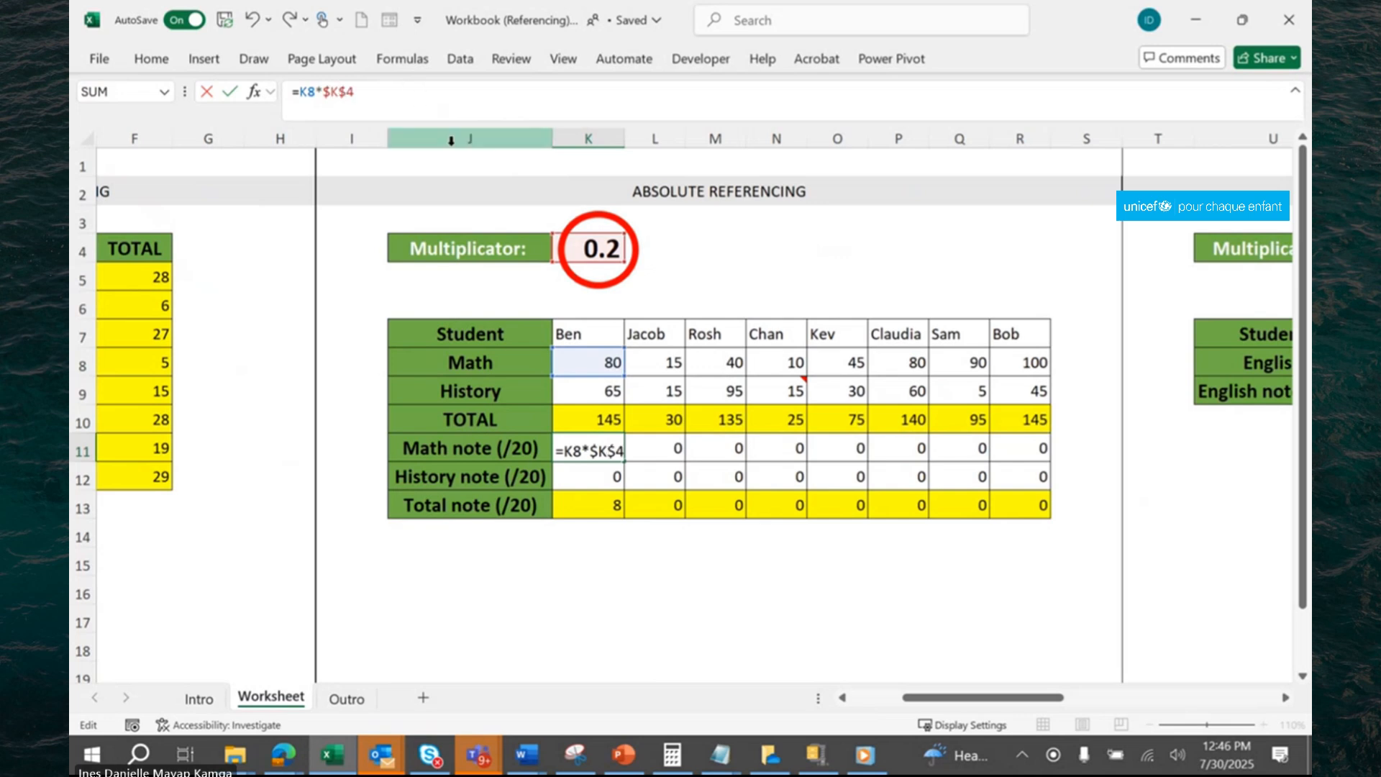
key("Return")
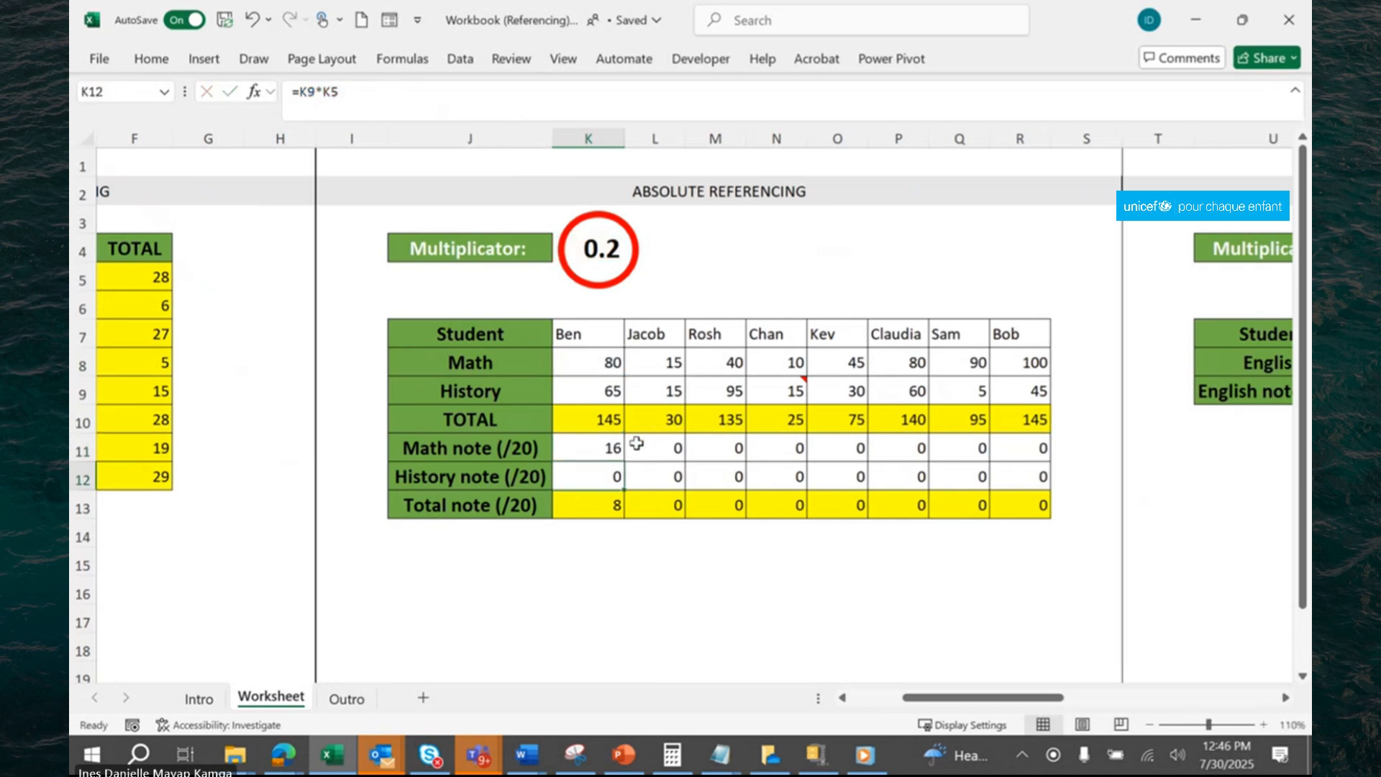
Fill the absolute-reference formula in K11 across K11:R12 and check the copied formula in R11.
left_click(615, 447)
left_click_drag(623, 458, 1043, 477)
left_click(1007, 458)
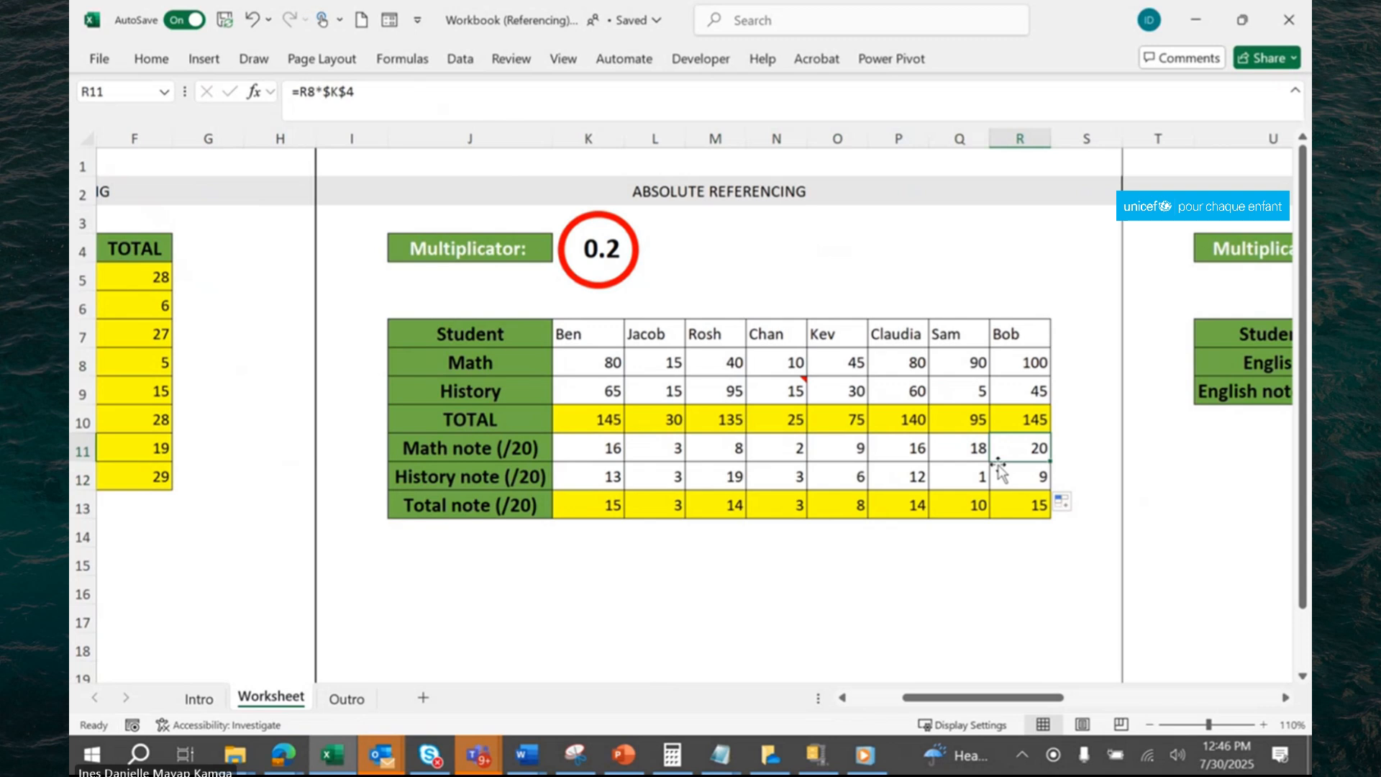
Enter the formula =V8*V4 in cell V9 of the Mixed Referencing table to calculate the first English note, and reselect V9.
left_click(1286, 701)
left_click(1286, 702)
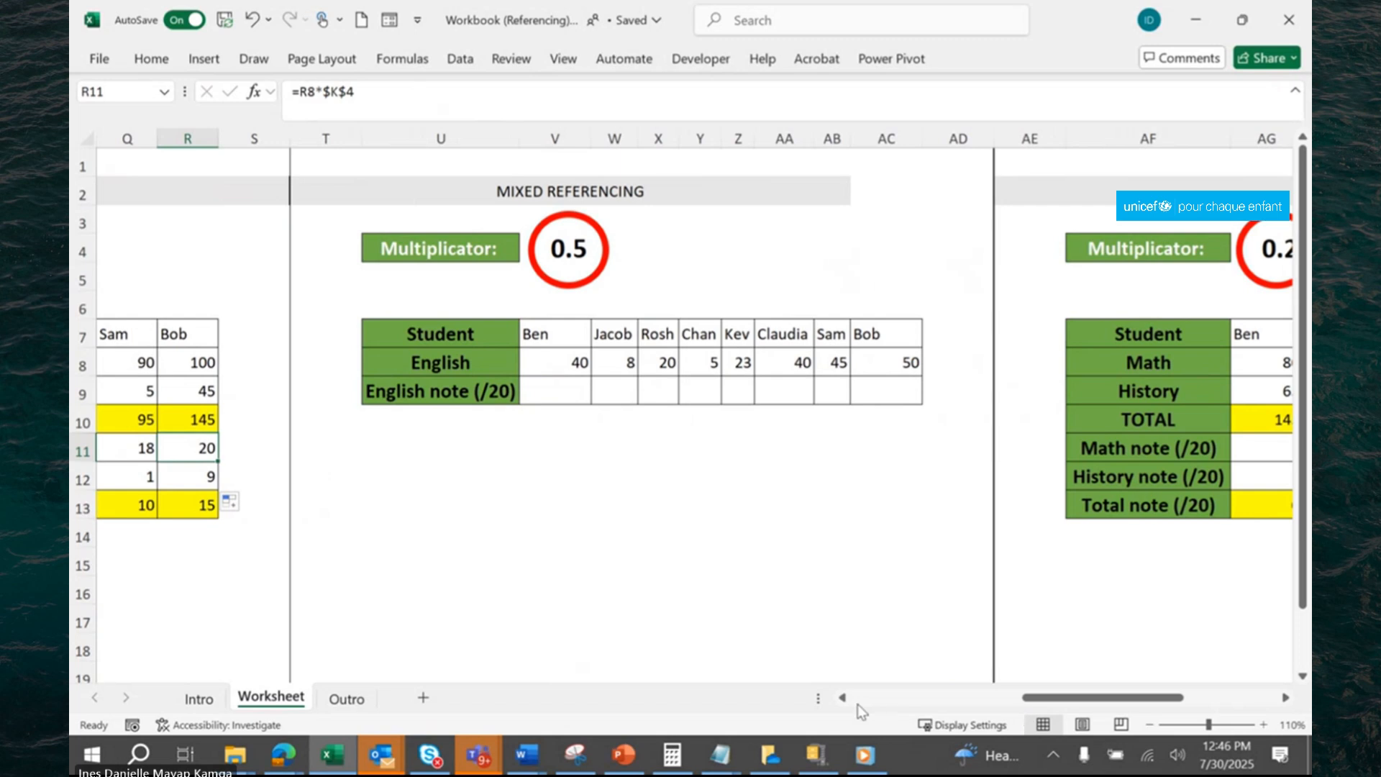
left_click(843, 699)
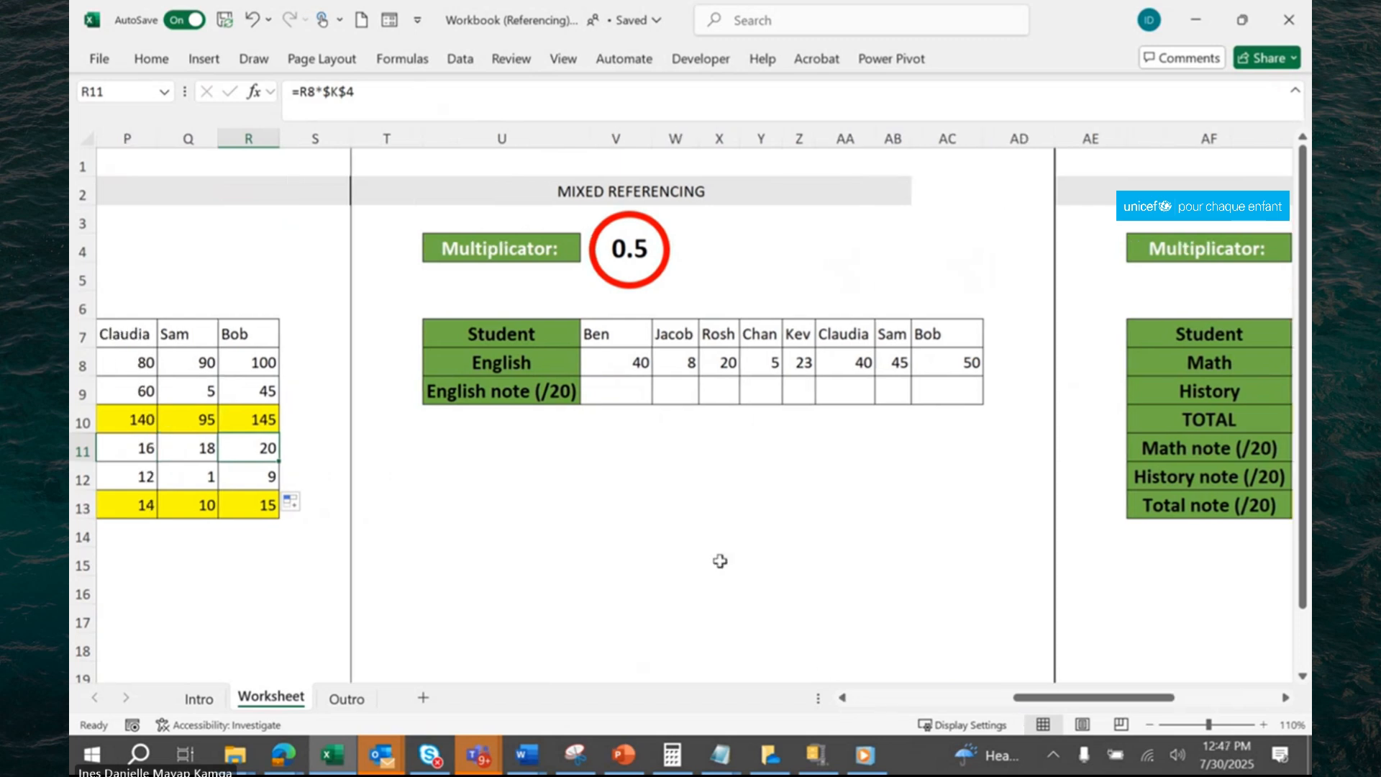
left_click(604, 385)
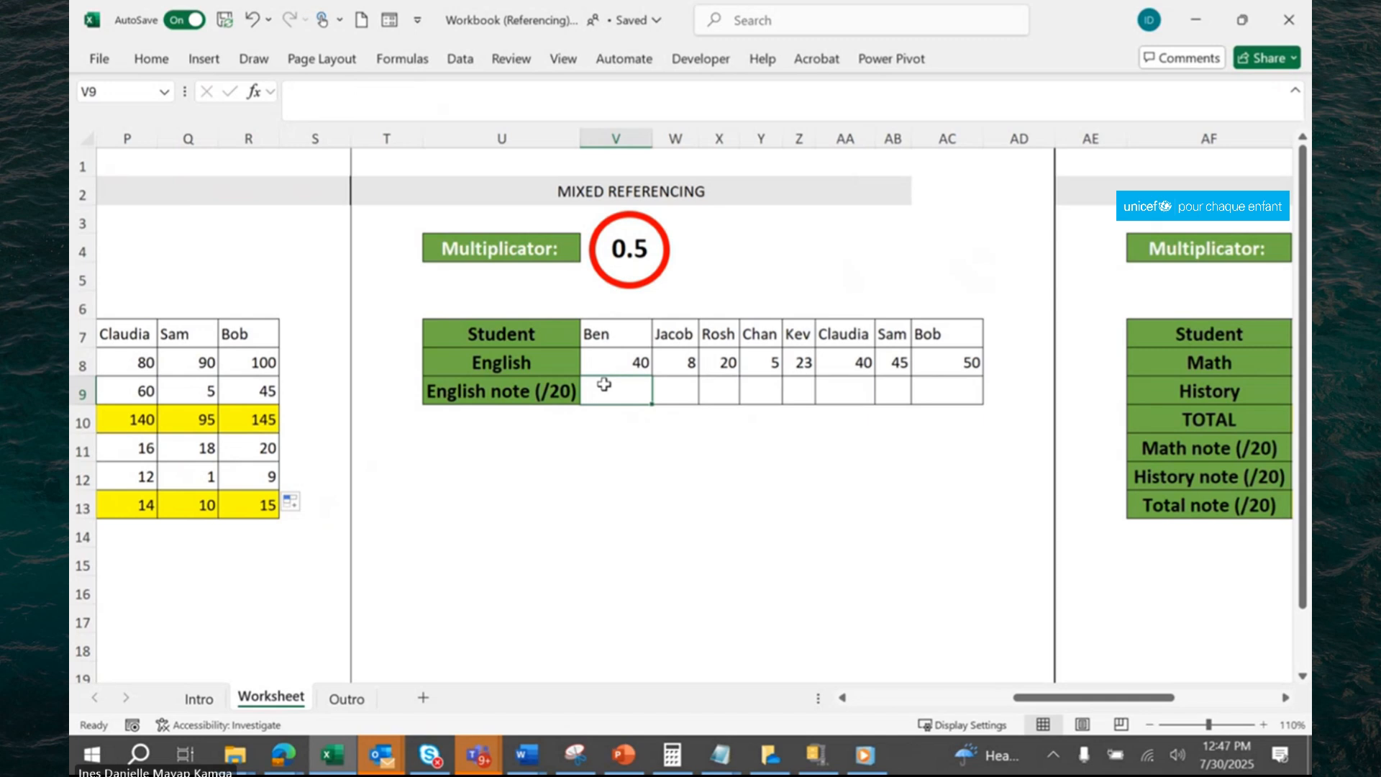
type("=")
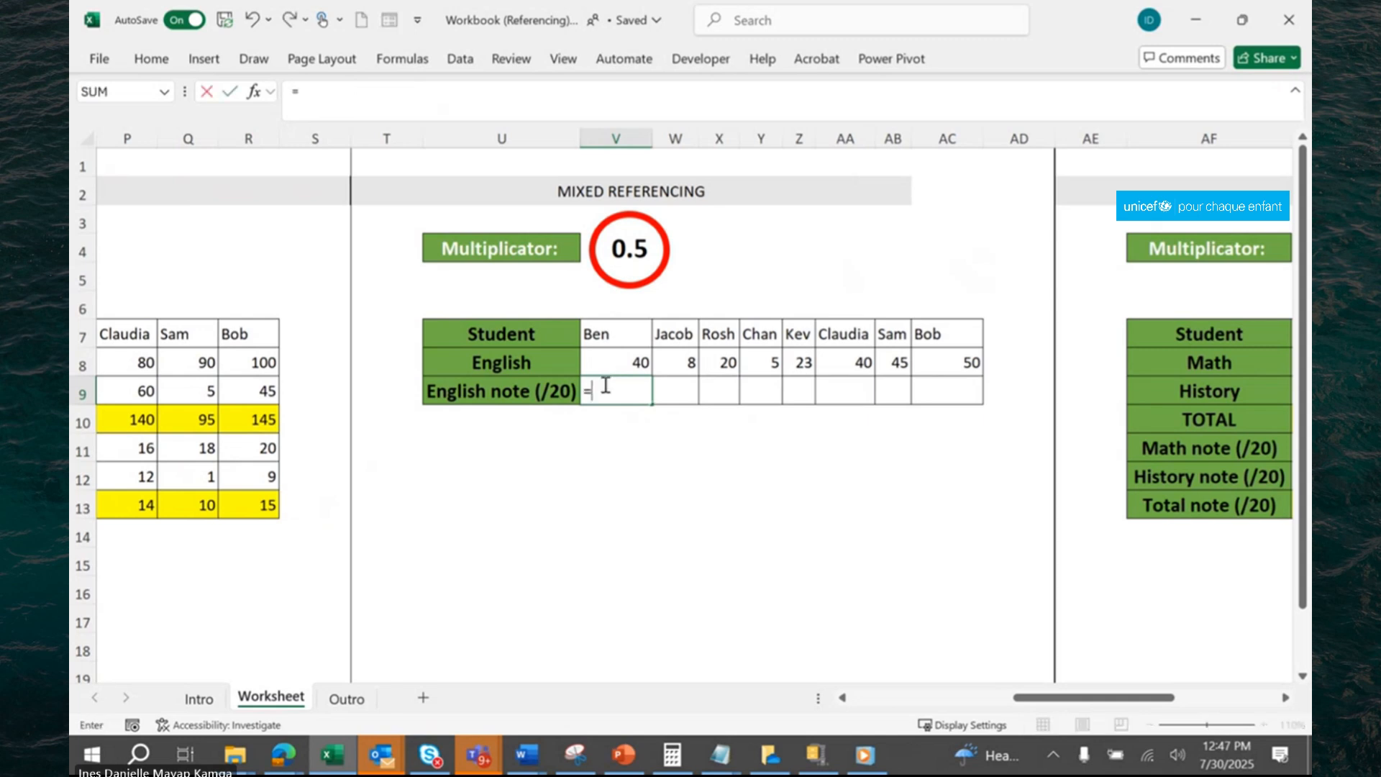
left_click(633, 356)
type("*")
left_click(616, 249)
key("Return")
left_click(637, 392)
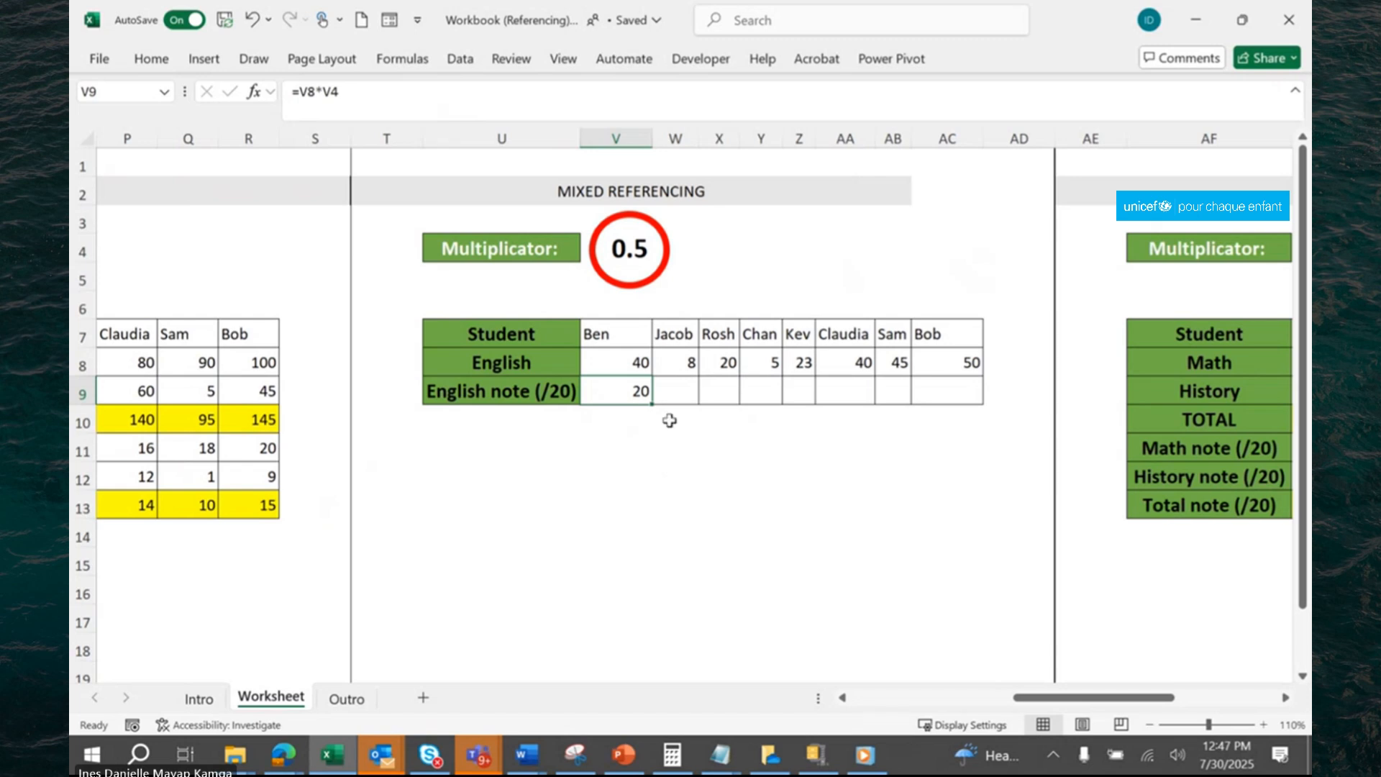
Make the multiplicator reference in V9 mixed so the formula reads =V8*$V4, and fill it across V9:AC9.
left_click(336, 113)
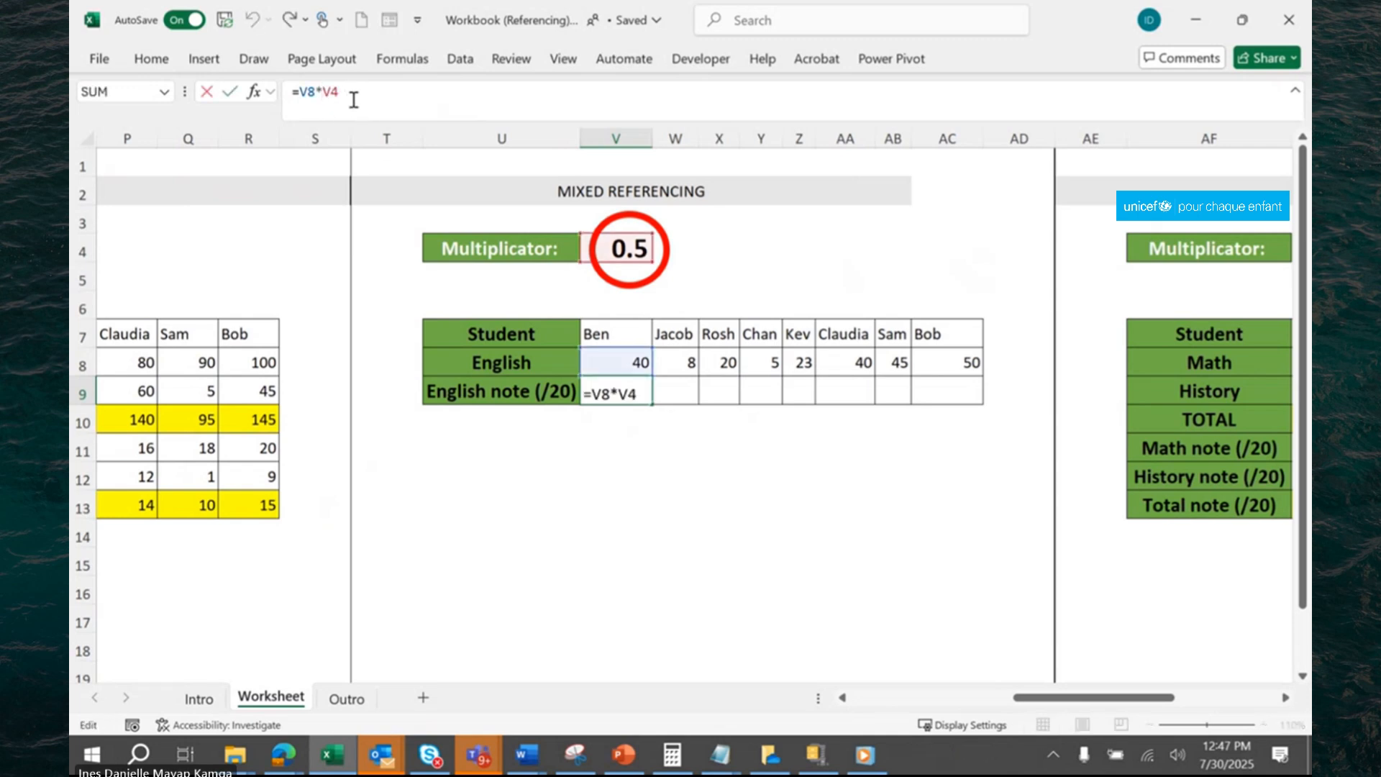
key("F4")
key("F4")
key("F4")
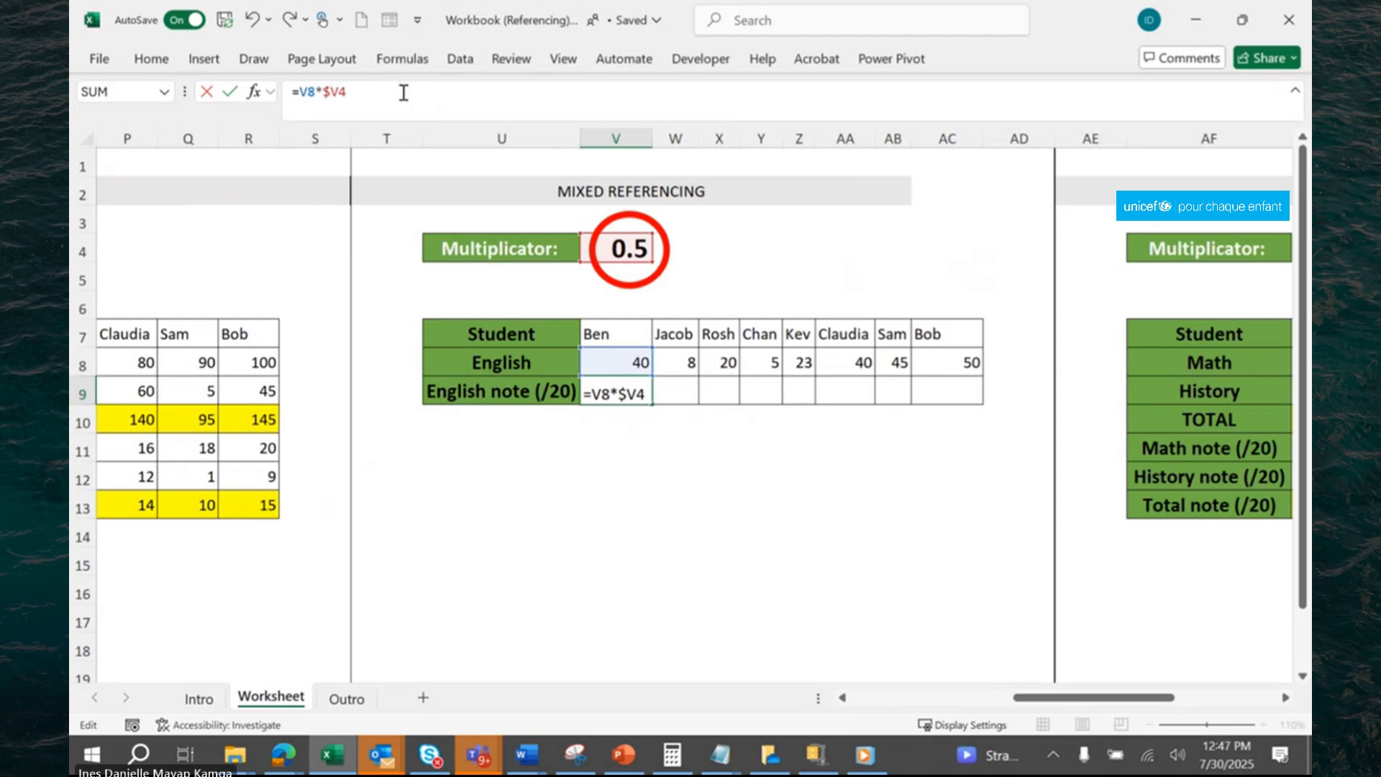
key("ctrl+Return")
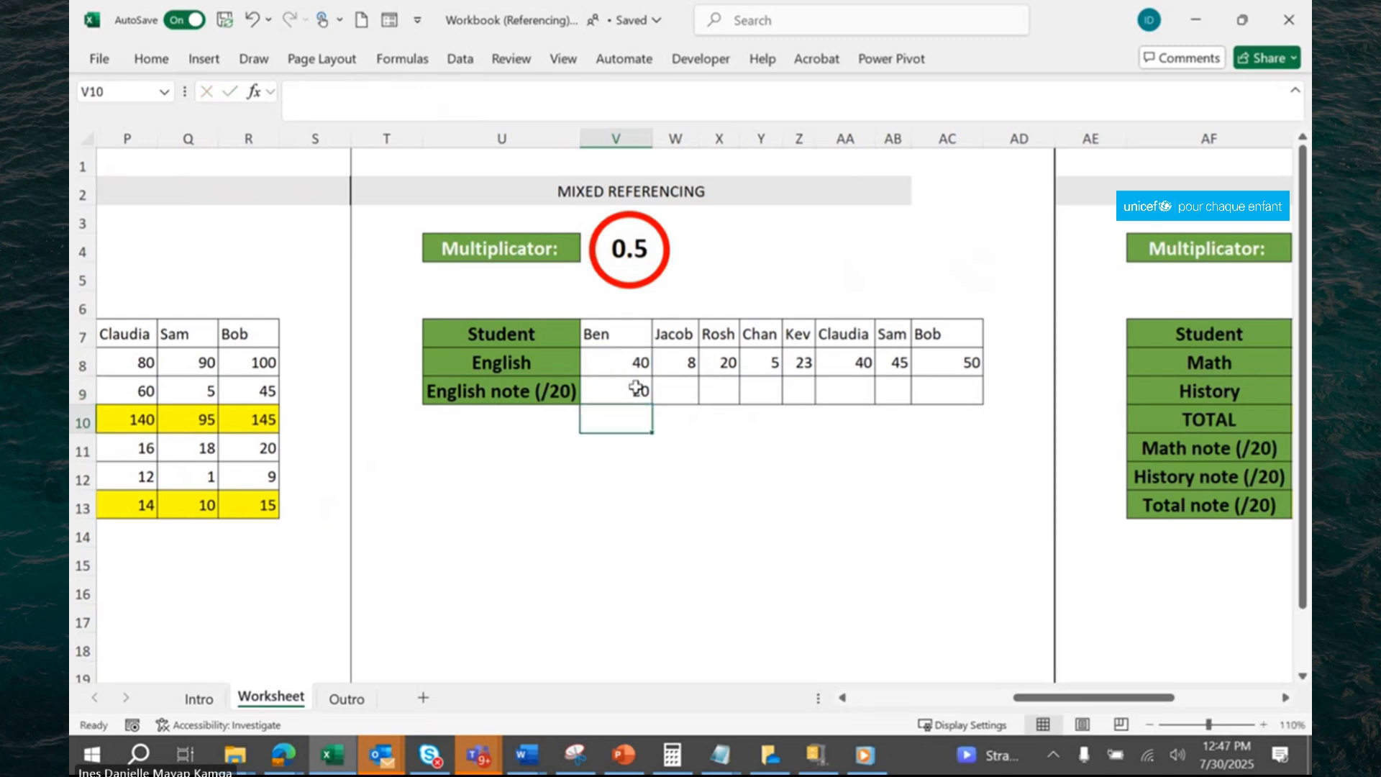
left_click_drag(652, 404, 948, 395)
Examine the multiplicator reference in the copied English note formulas of AC9, AA9 and X9.
left_click(955, 386)
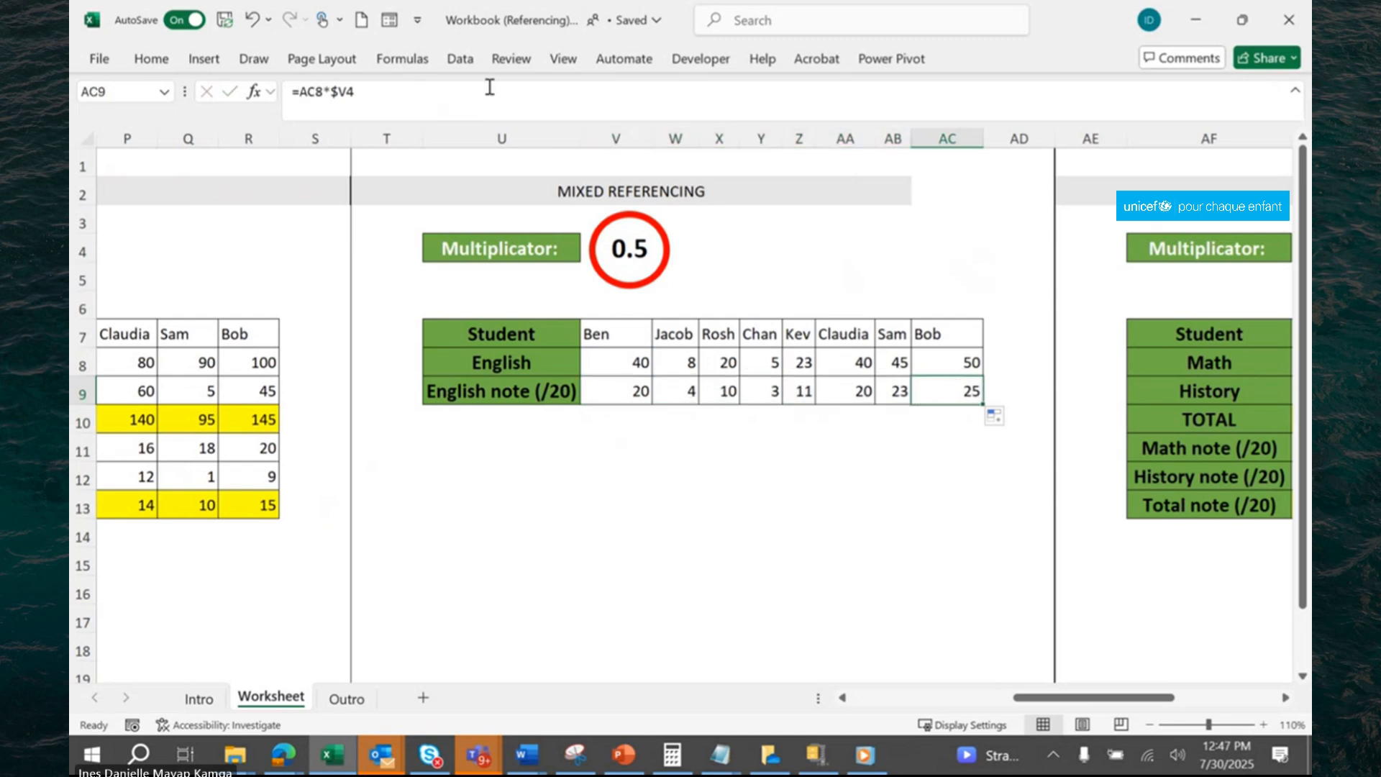
left_click(461, 58)
left_click(374, 203)
left_click(852, 390)
key("F2")
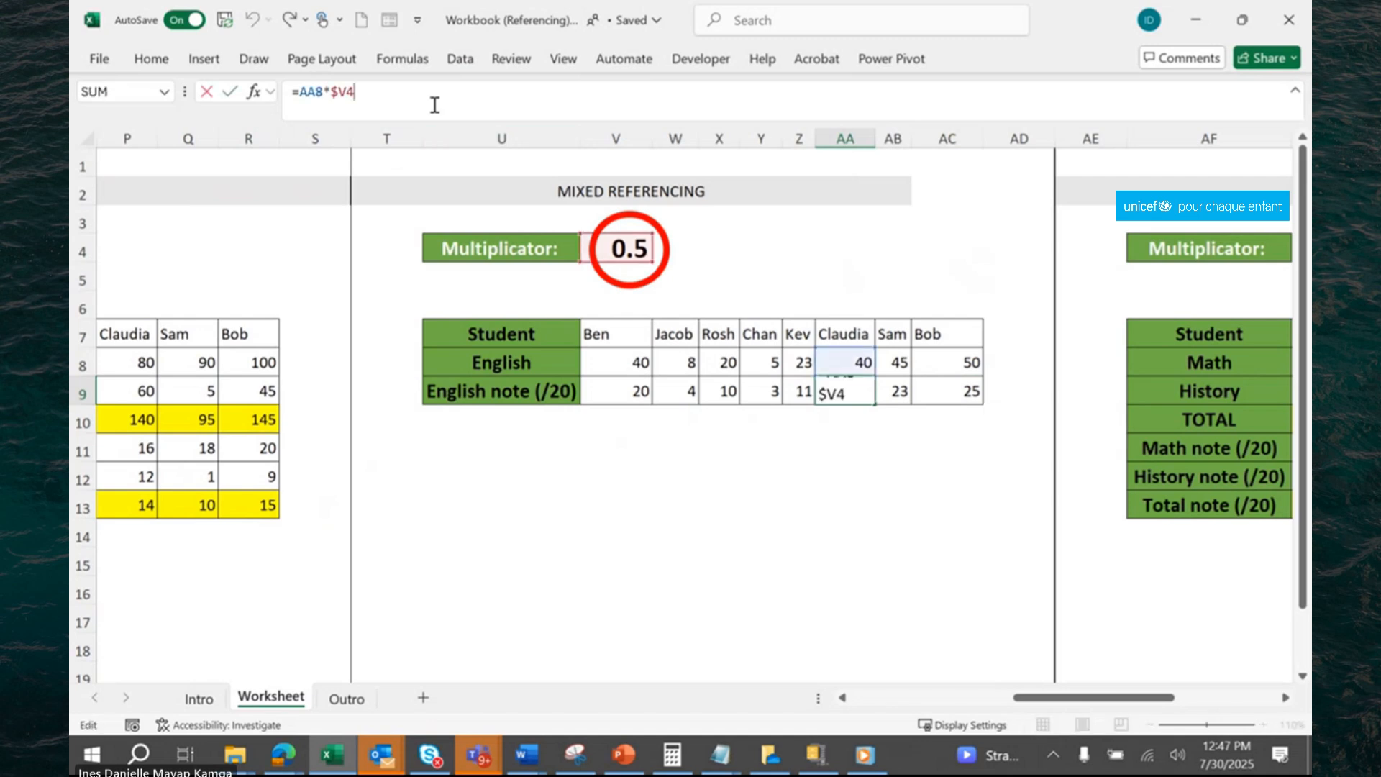
left_click(735, 394)
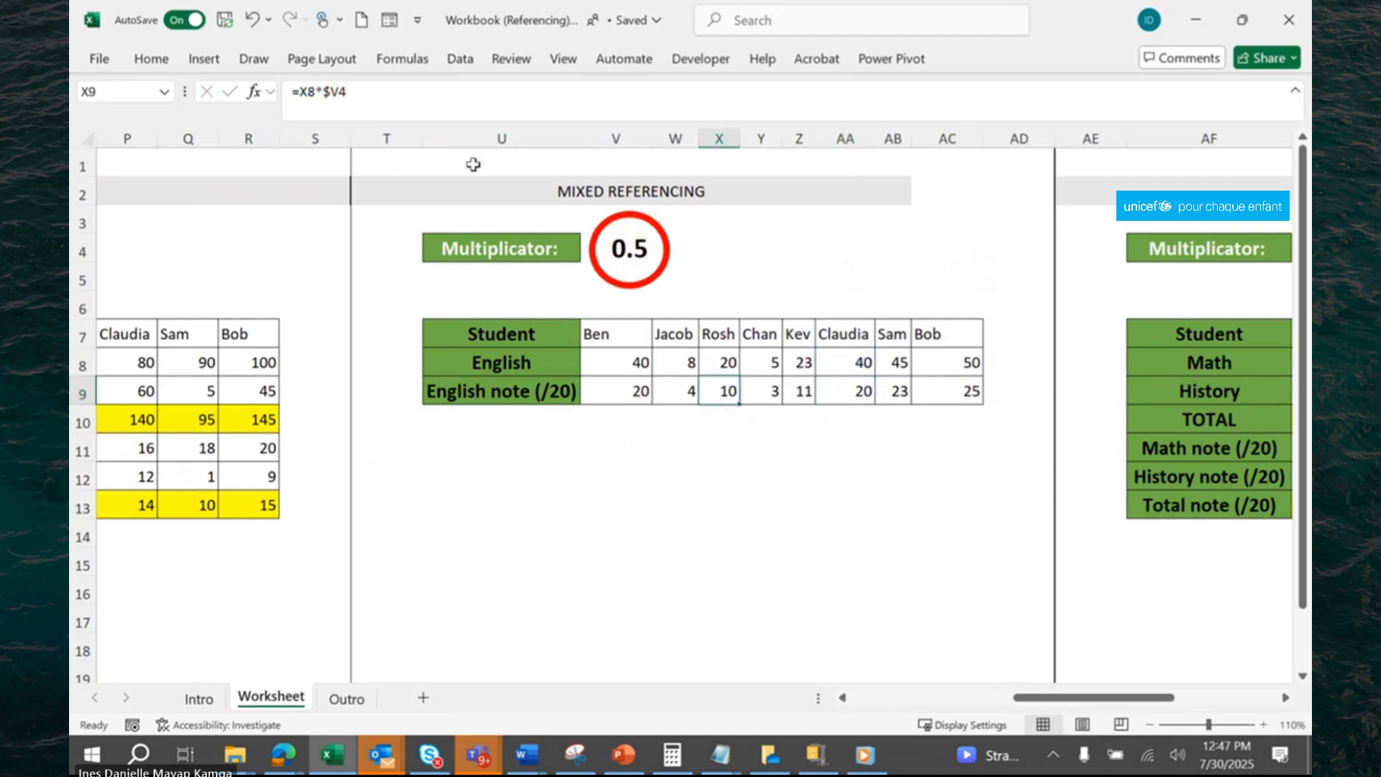
key("F2")
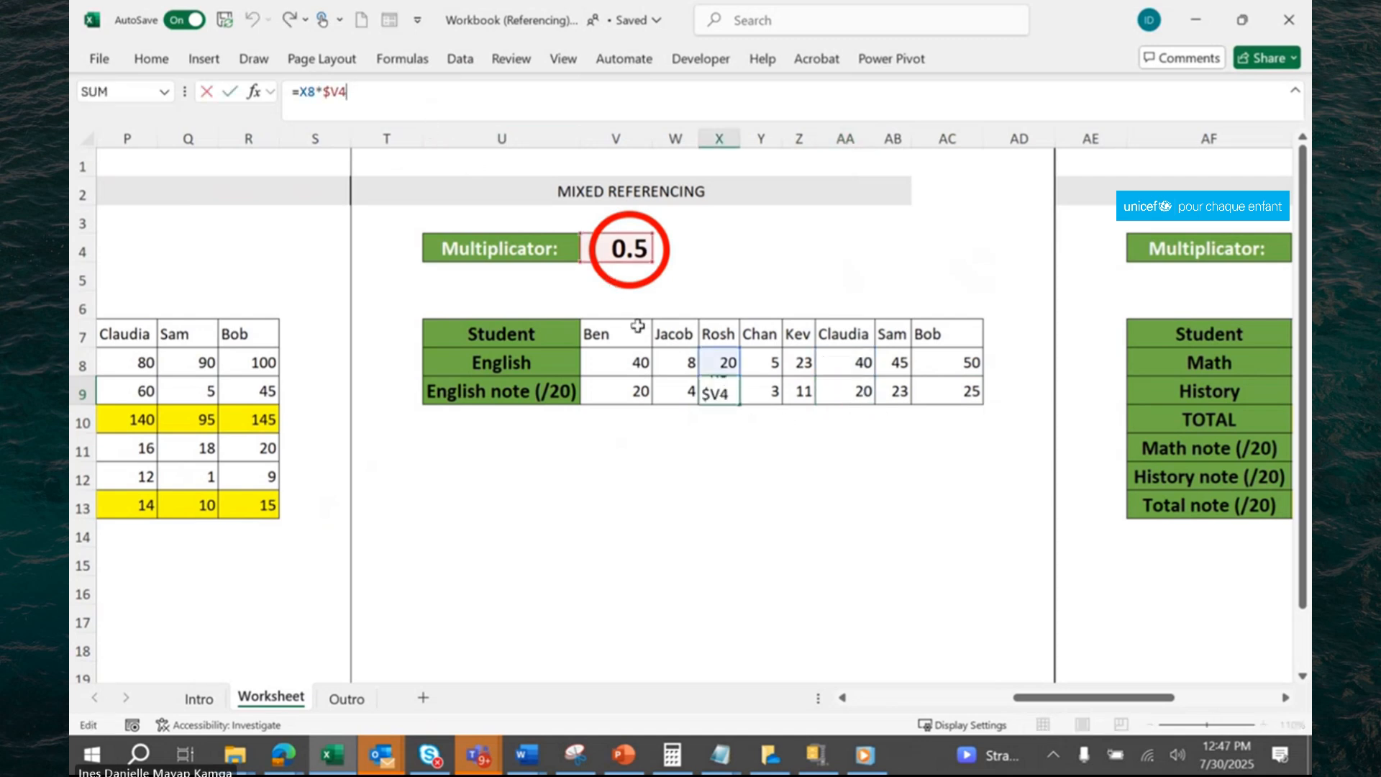
key("Return")
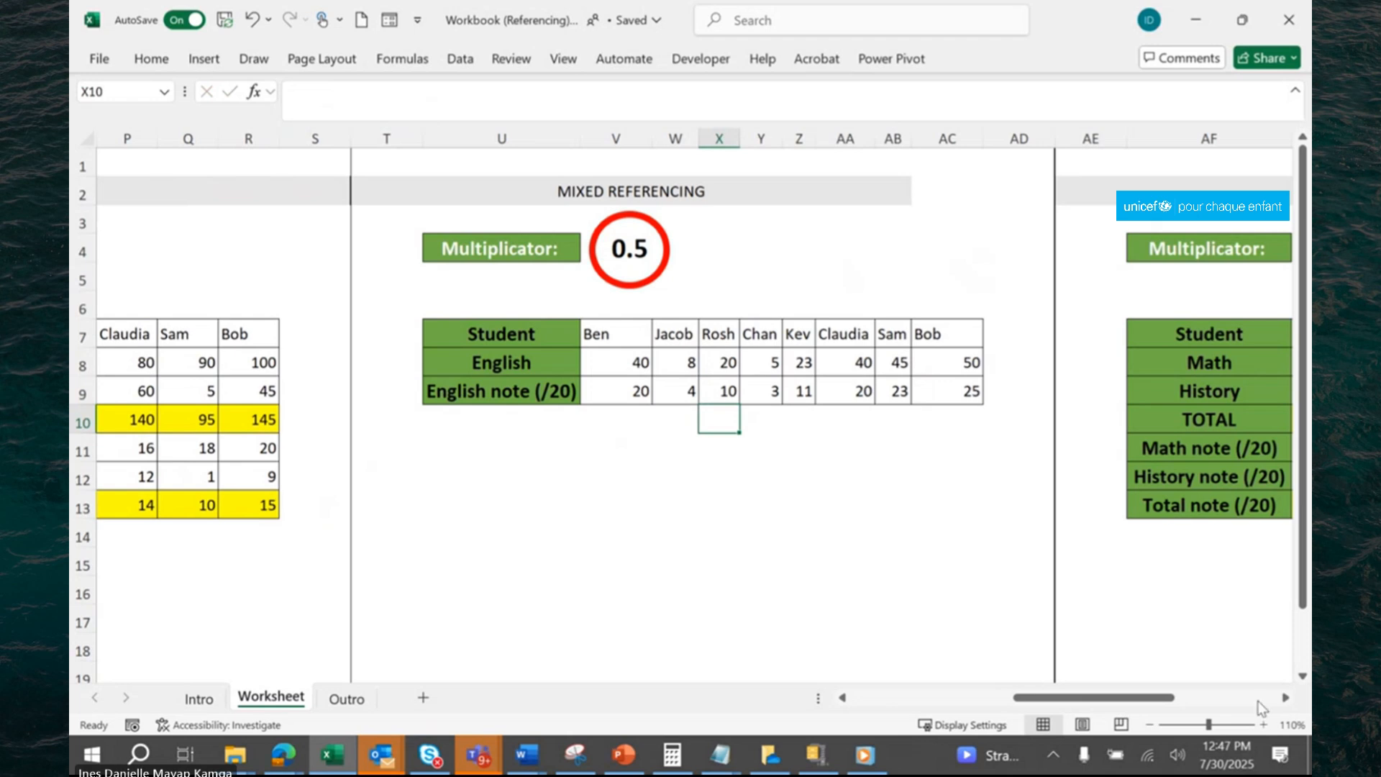
Define the name multi for the multiplicator cell AG4 of the Named Range table.
left_click(1285, 698)
left_click(1285, 698)
left_click(1286, 697)
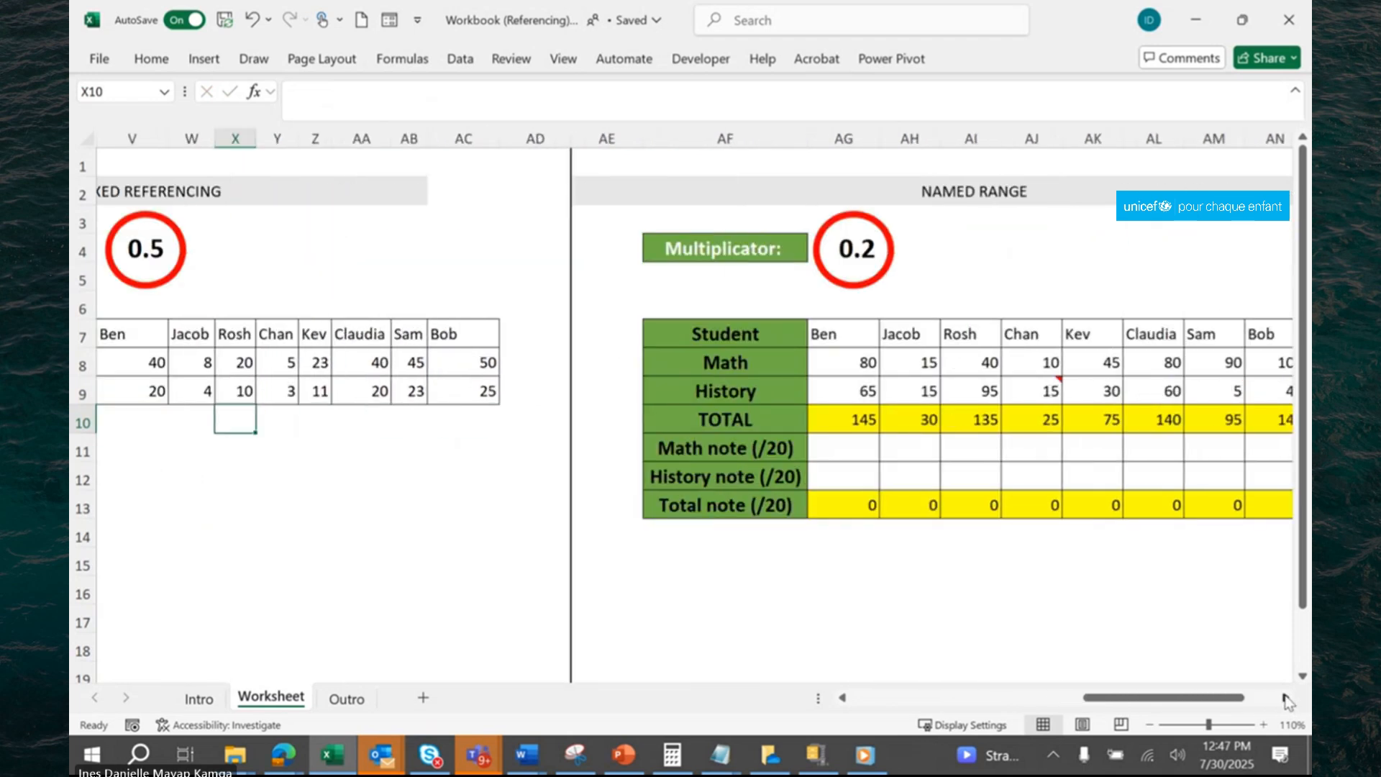
left_click(1286, 697)
left_click(1285, 698)
left_click(1286, 698)
left_click(1286, 697)
left_click(1285, 698)
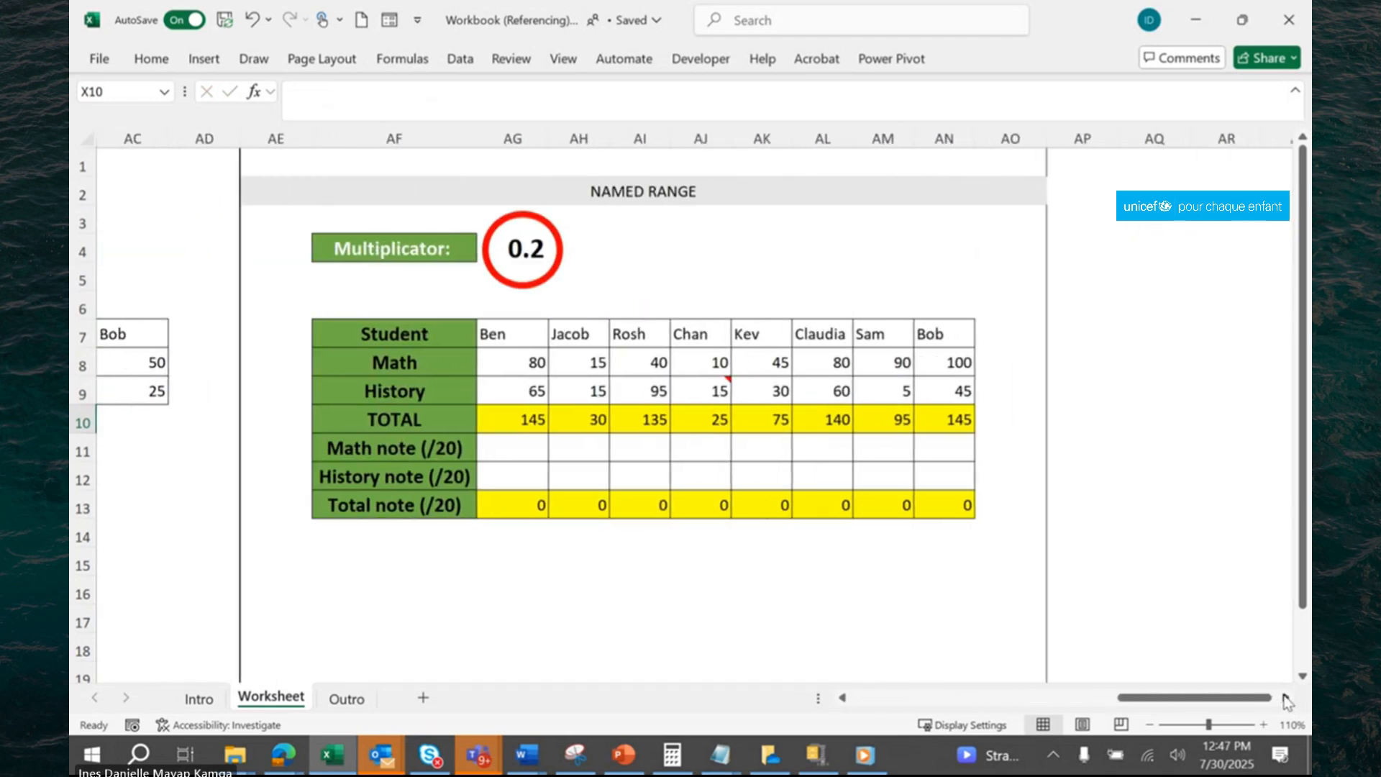
left_click(1285, 698)
left_click(1286, 698)
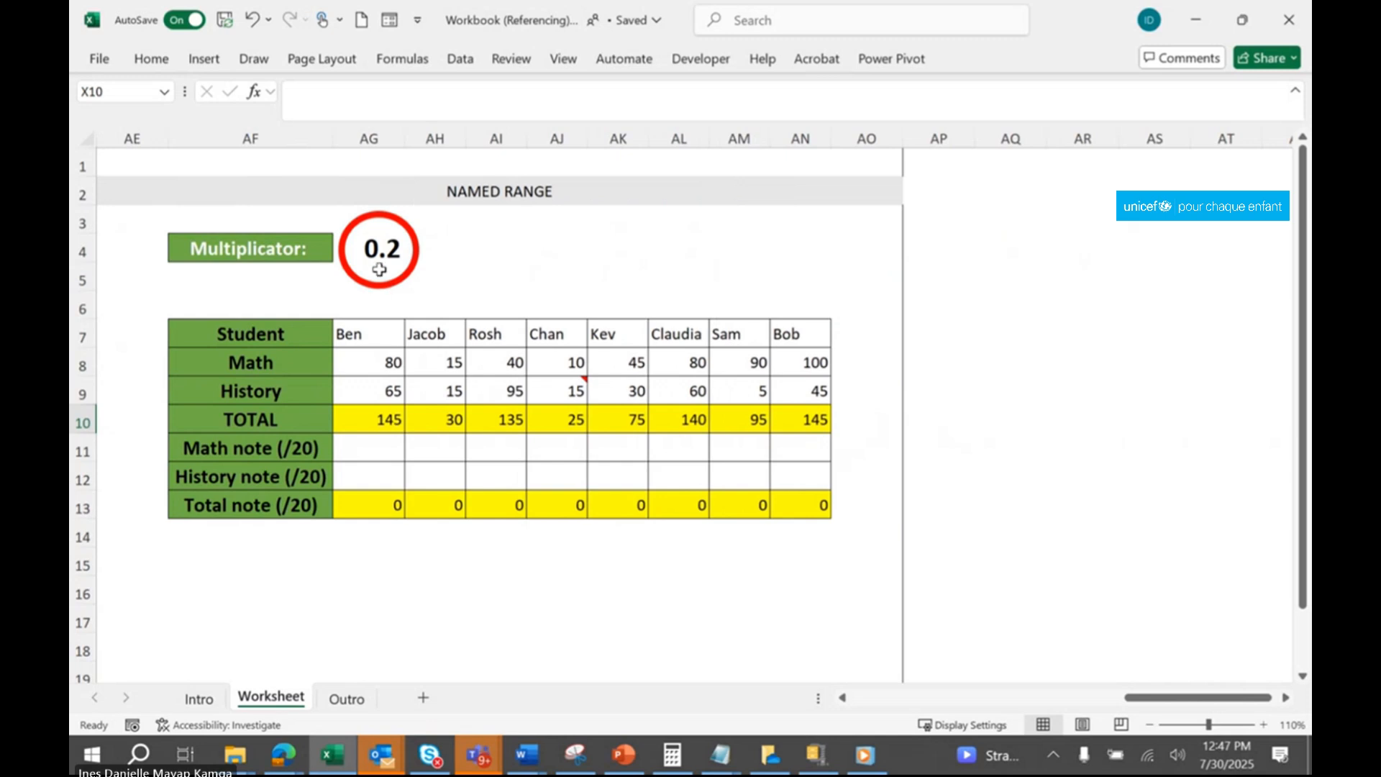
left_click(374, 250)
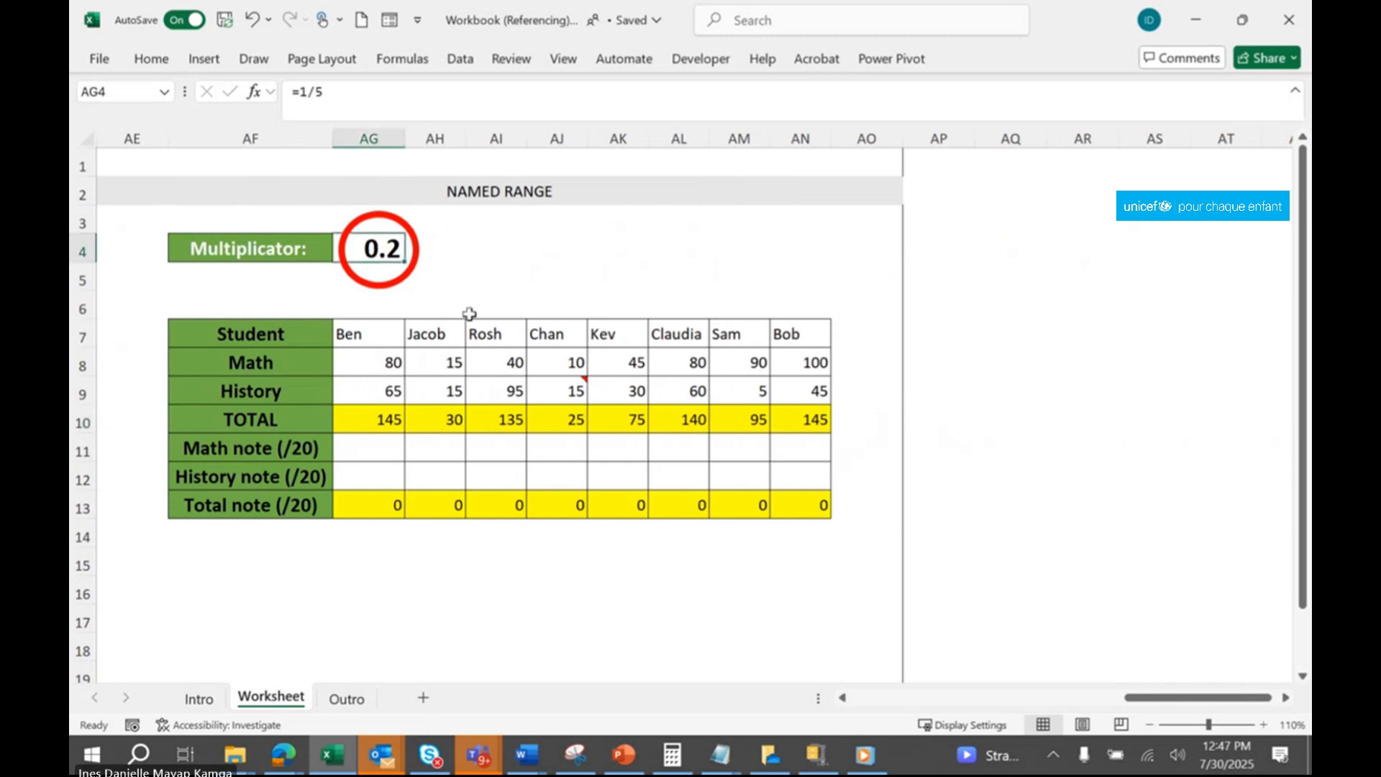
left_click(144, 85)
type("multi")
key("Return")
Enter the formula =AG8*multi in cell AG11 to calculate the first Math note with the named range.
left_click(397, 440)
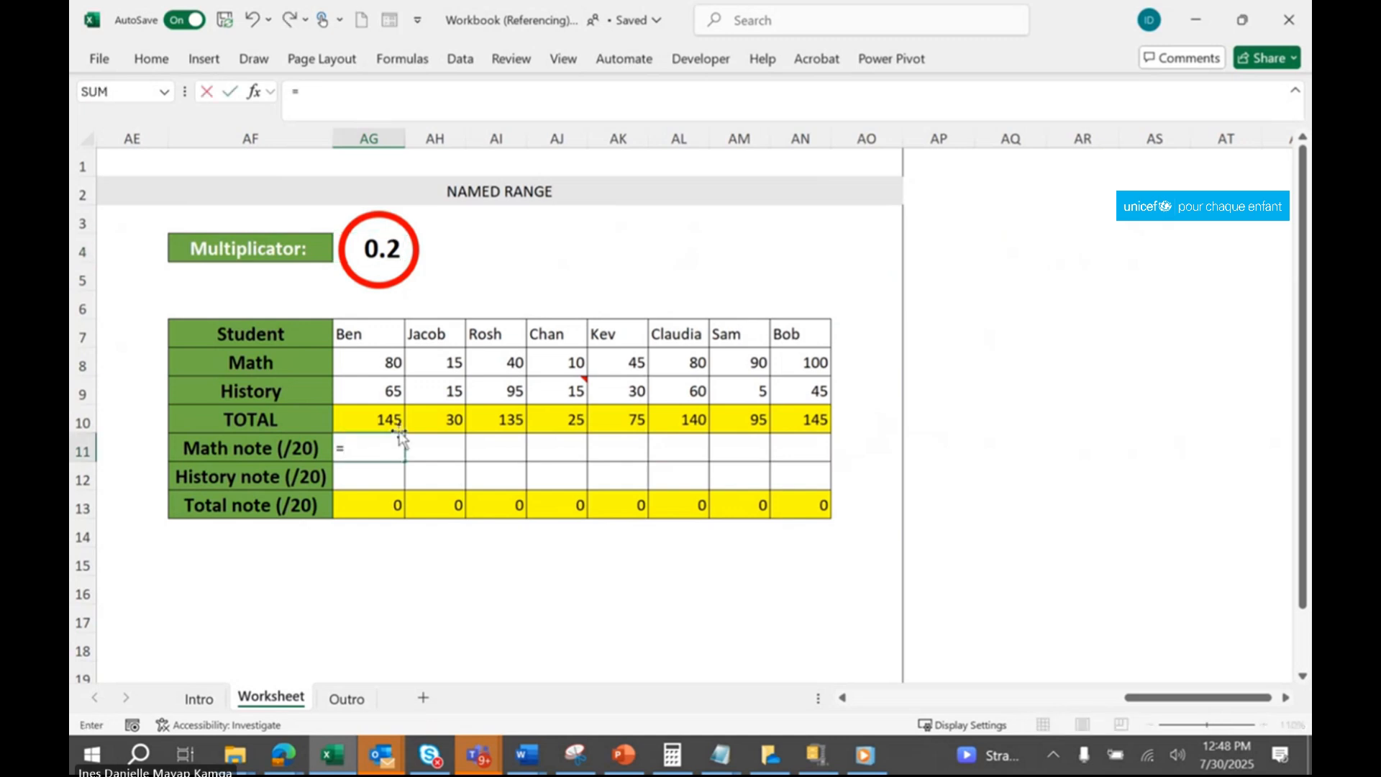
left_click(381, 366)
type("*")
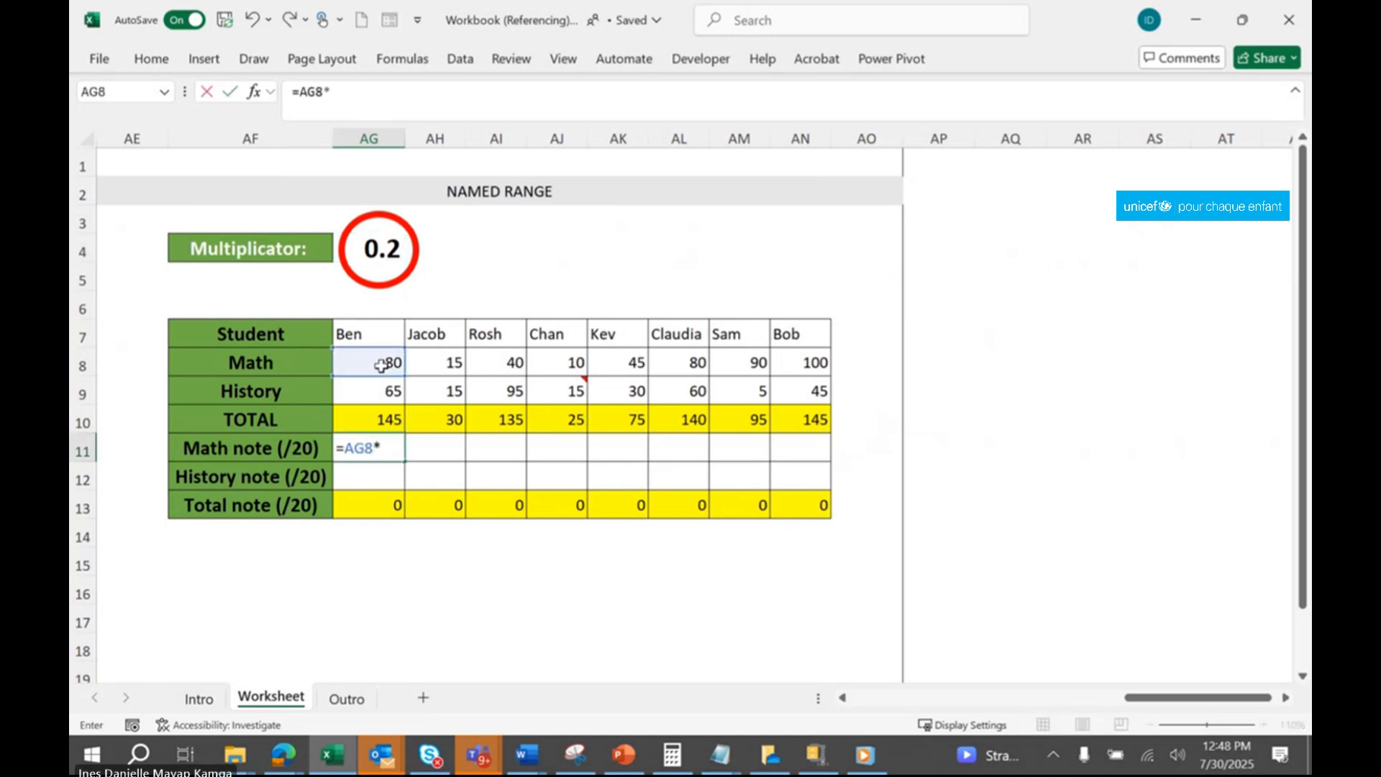
type("mul")
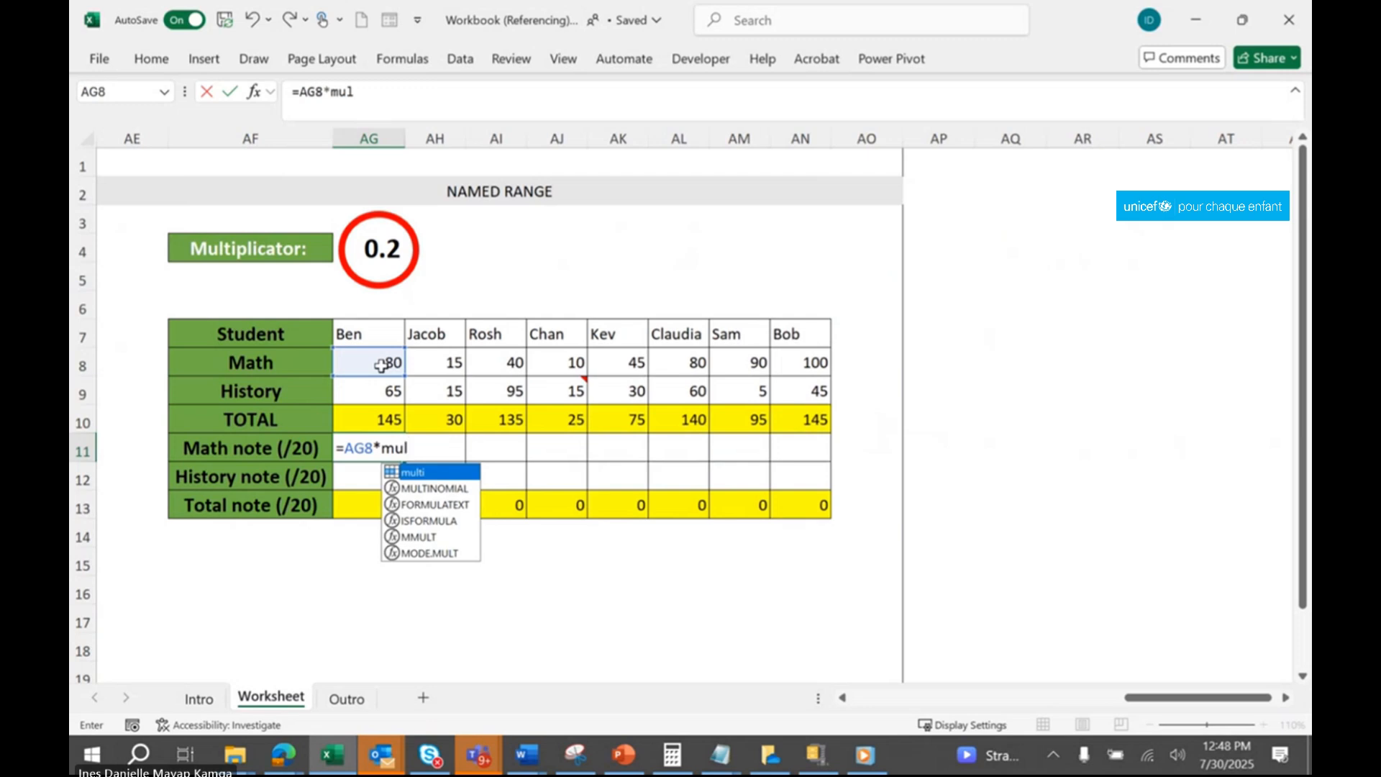
double_click(447, 472)
key("Return")
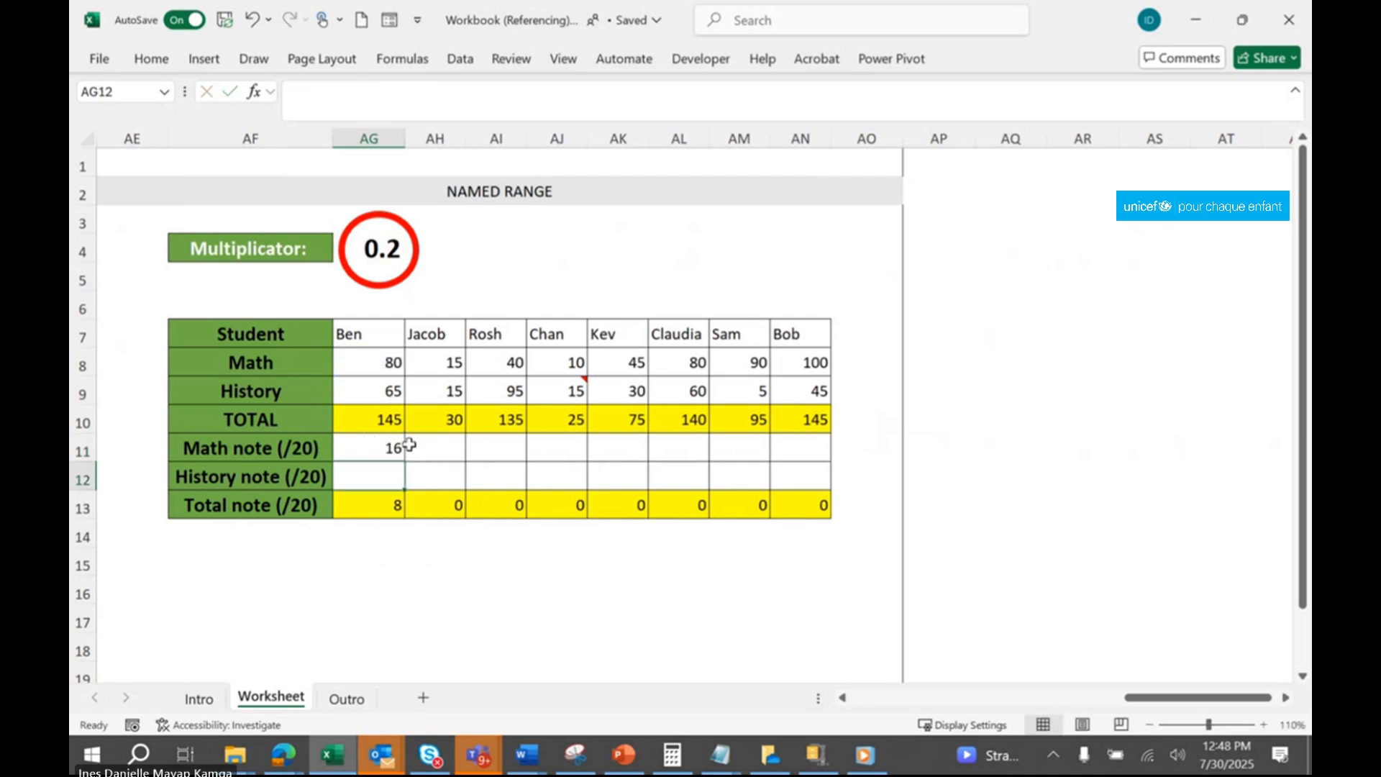
Fill the AG11 formula across the Math and History note rows AG11:AN12, and switch to the Outro sheet.
left_click(408, 445)
left_click_drag(404, 461, 829, 486)
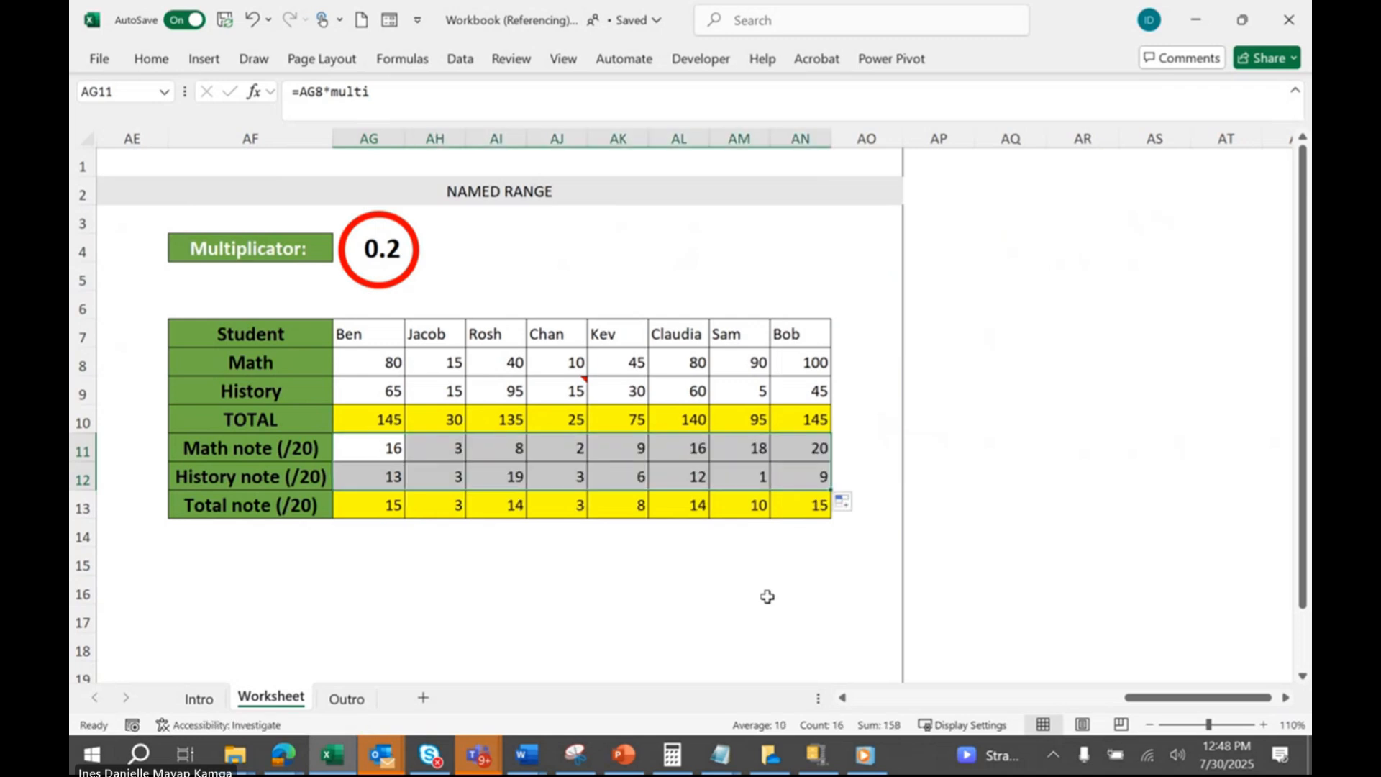
left_click(767, 596)
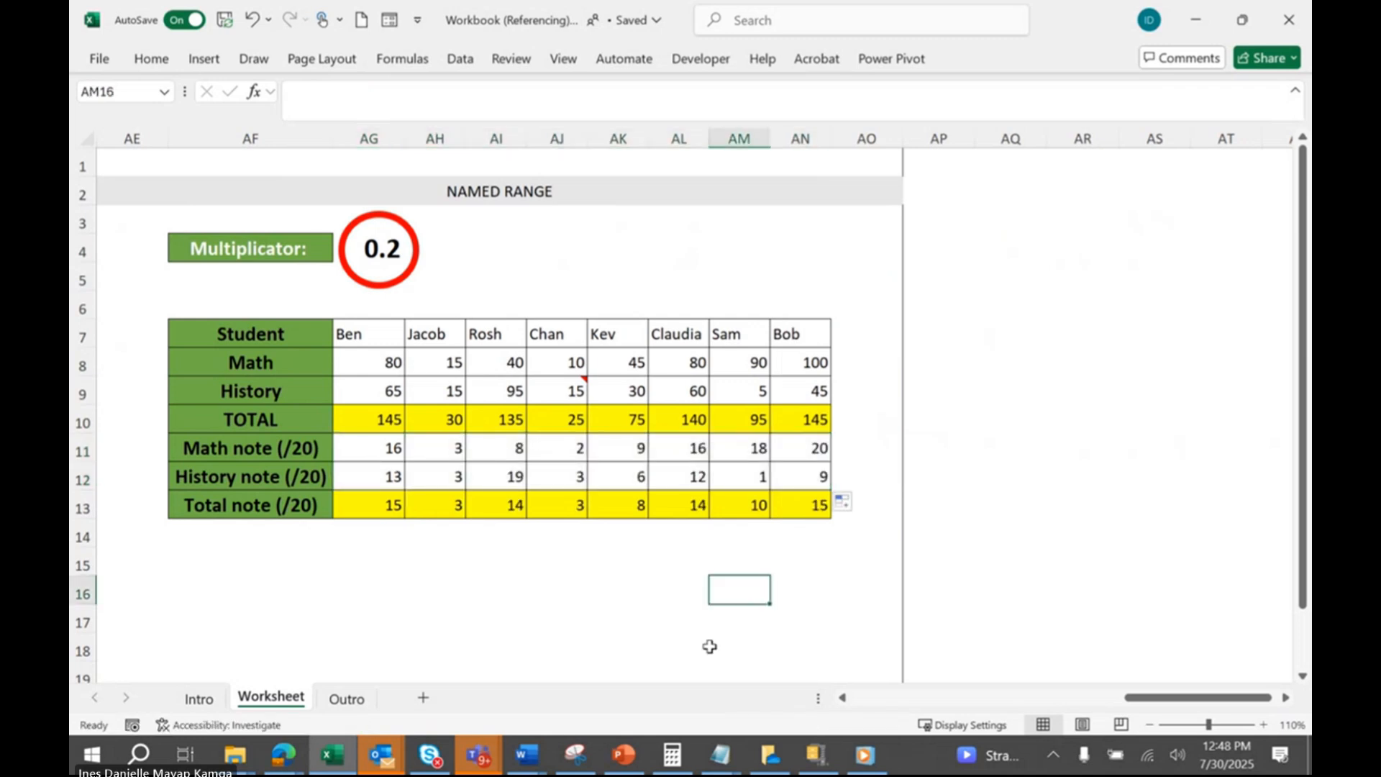
left_click(347, 698)
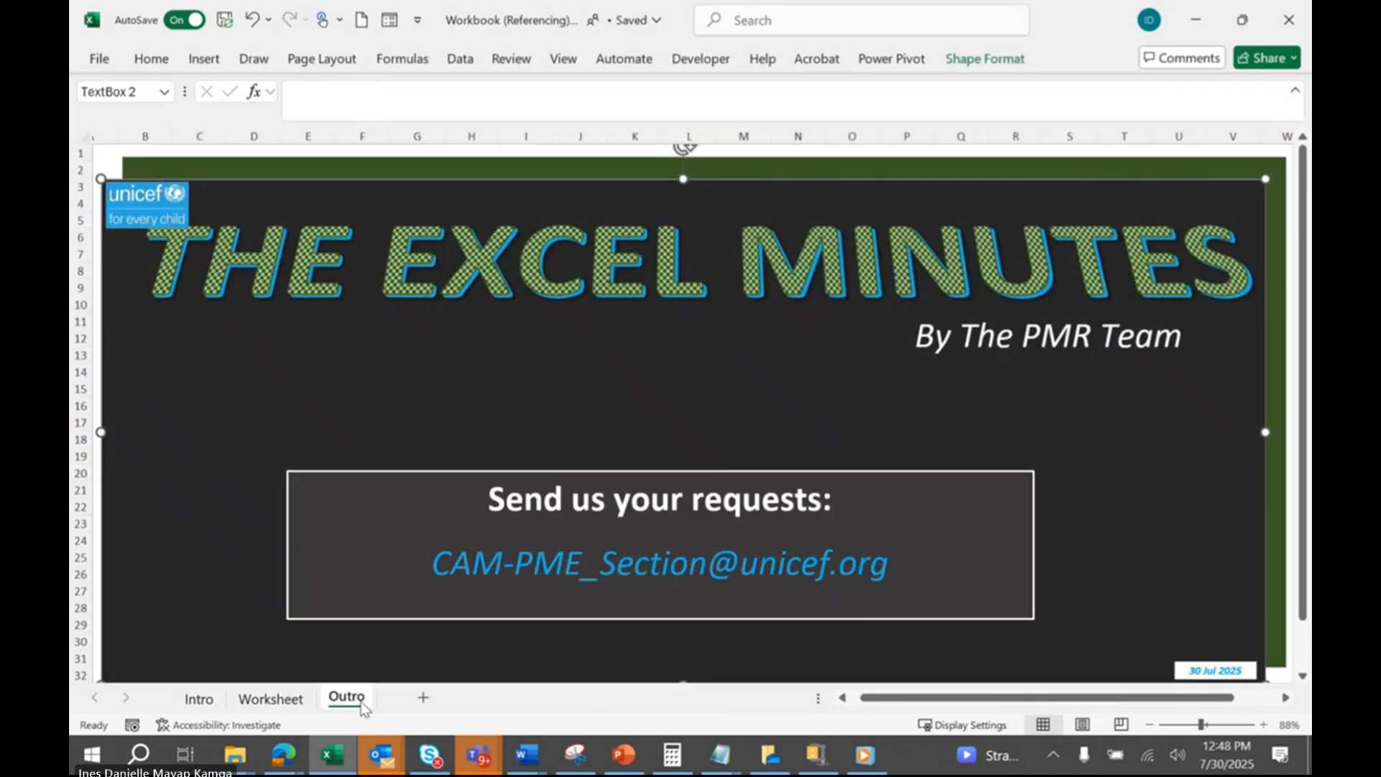